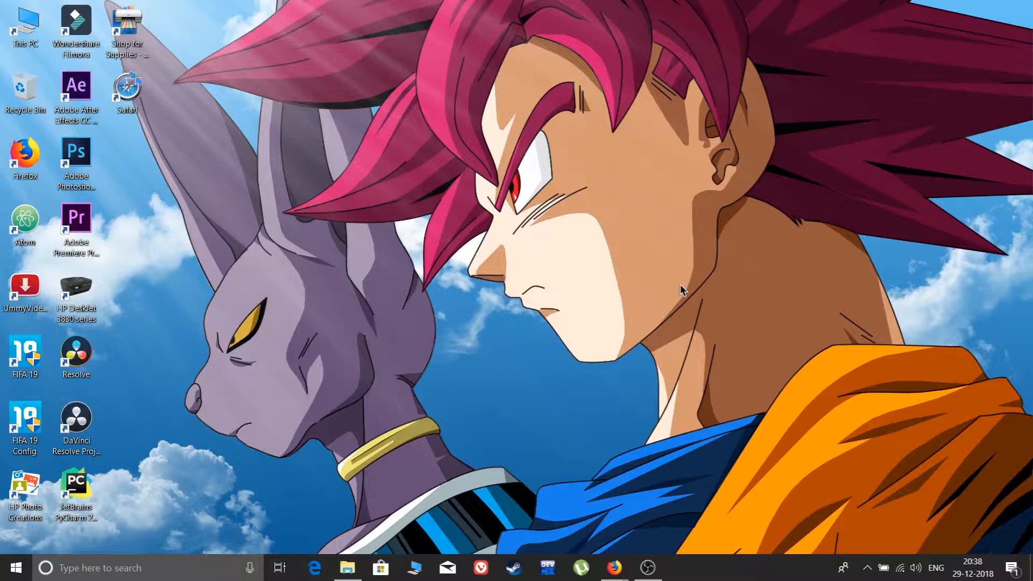
Bring up the OBS window, reposition it slightly on the desktop and minimize it.
{"action": "left_click", "coordinate": [648, 567]}
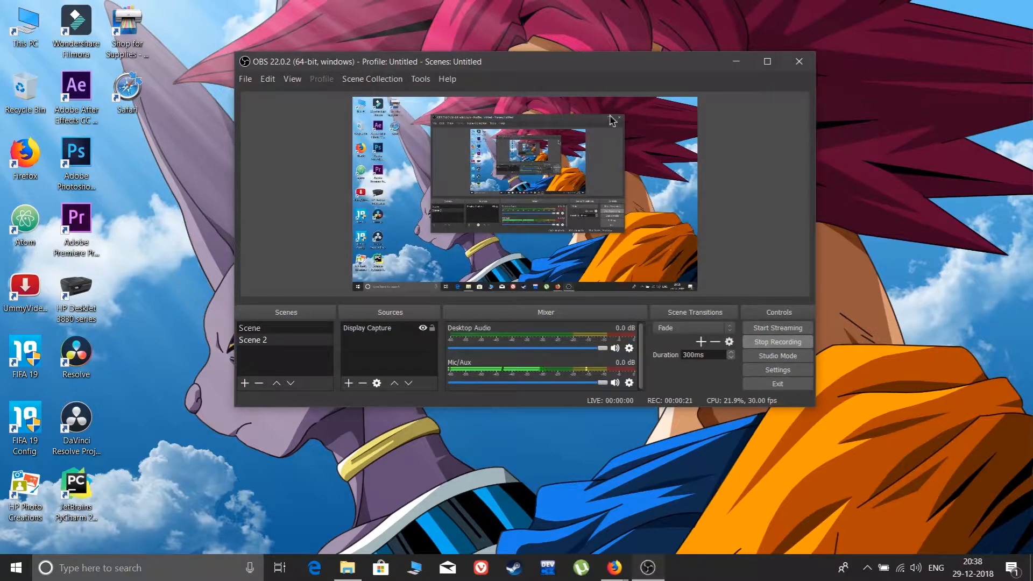
{"action": "left_click_drag", "start_coordinate": [604, 65], "coordinate": [583, 84]}
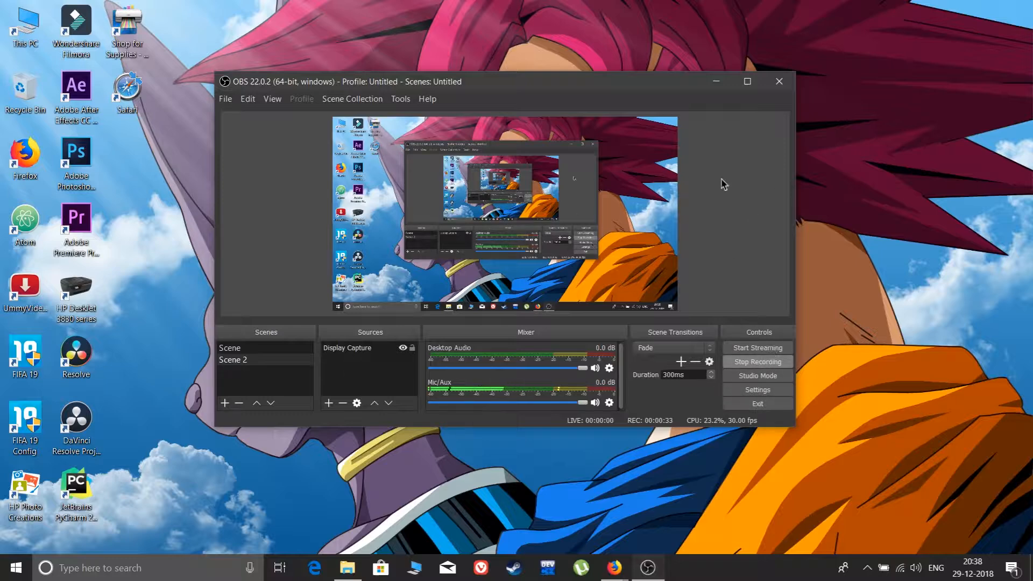
{"action": "left_click", "coordinate": [716, 81]}
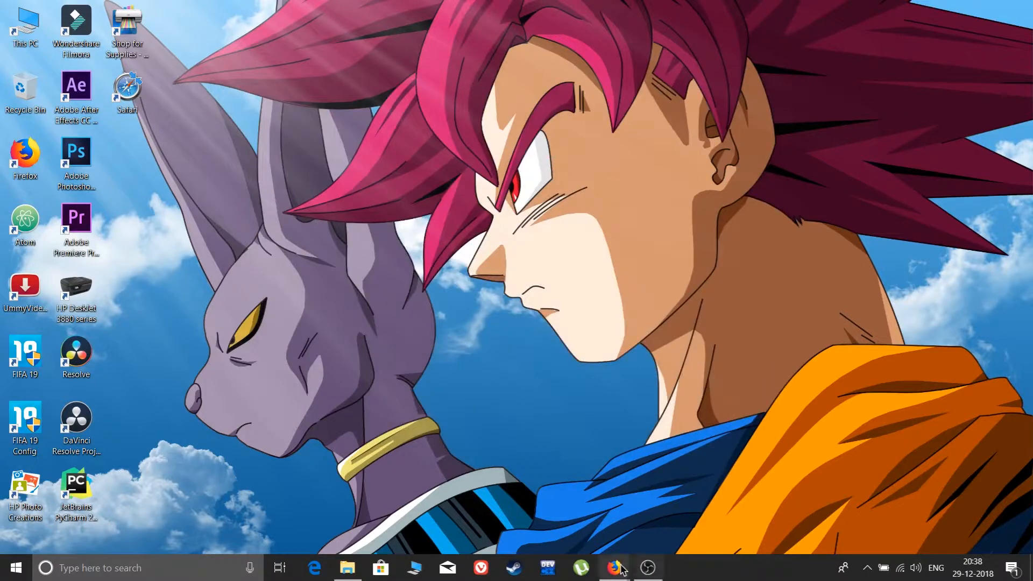
Switch to Firefox and review the operating system choices and installer options on the OBS Studio download page.
{"action": "mouse_move", "coordinate": [622, 569]}
{"action": "left_click", "coordinate": [684, 508]}
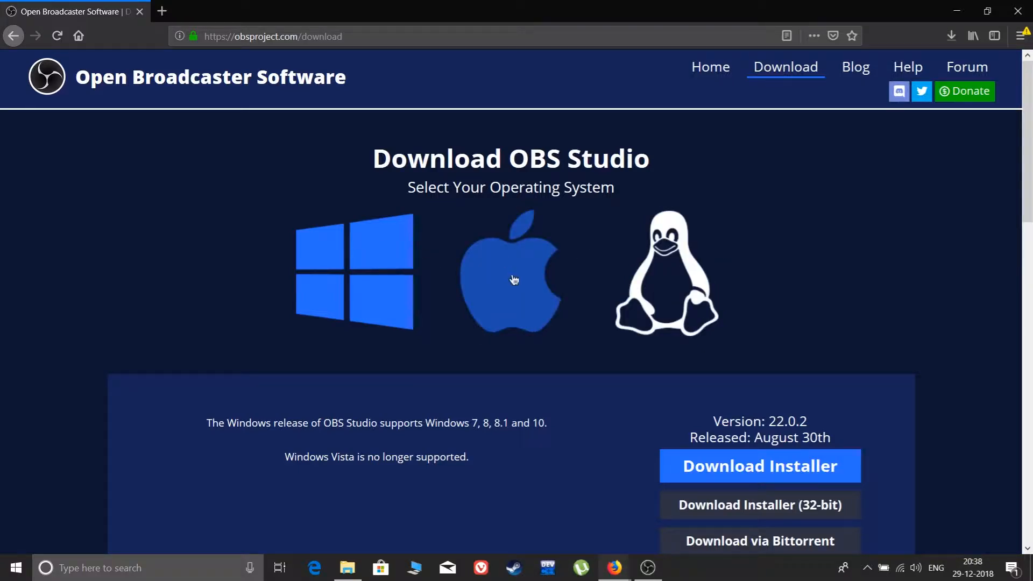
{"action": "scroll", "coordinate": [757, 331], "scroll_direction": "down", "scroll_amount": 5}
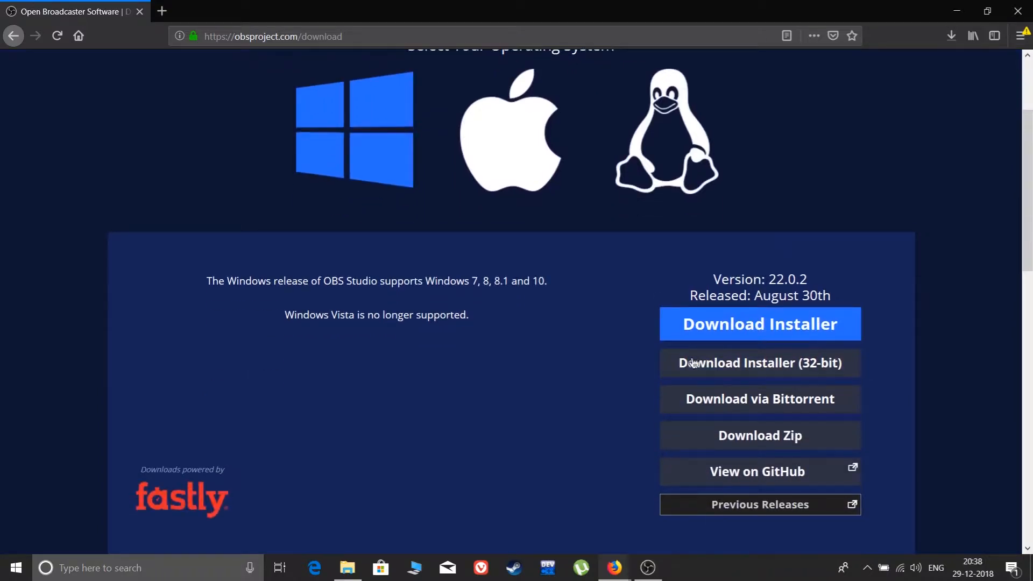
{"action": "scroll", "coordinate": [420, 273], "scroll_direction": "up", "scroll_amount": 5}
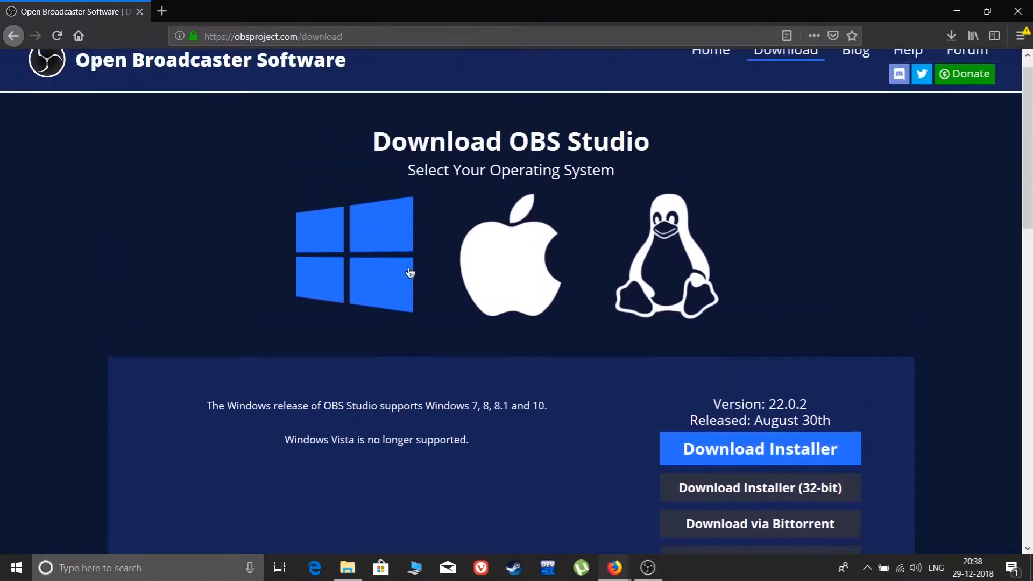
{"action": "scroll", "coordinate": [397, 281], "scroll_direction": "down", "scroll_amount": 9}
{"action": "scroll", "coordinate": [396, 281], "scroll_direction": "up", "scroll_amount": 4}
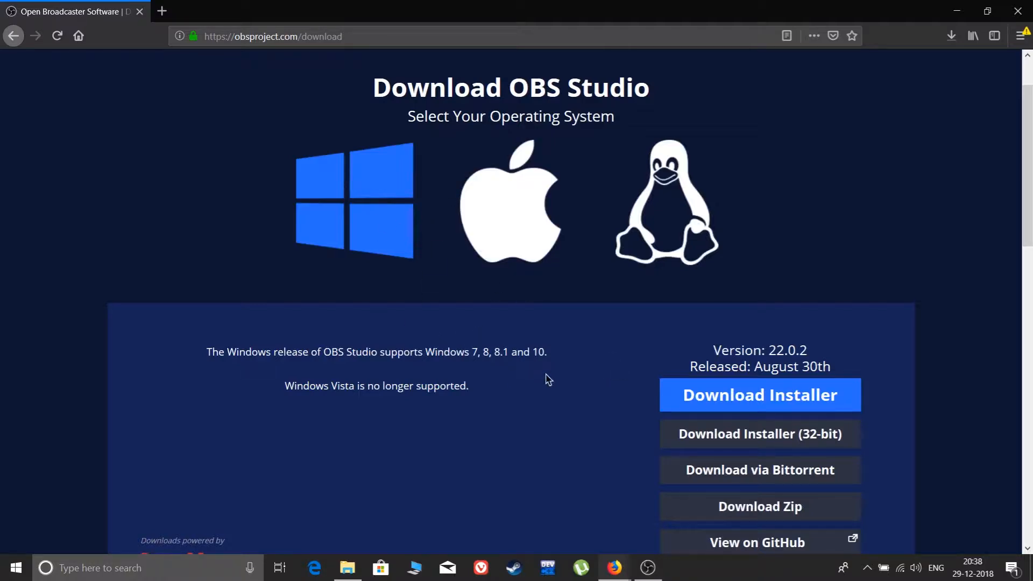
{"action": "scroll", "coordinate": [603, 406], "scroll_direction": "down", "scroll_amount": 3}
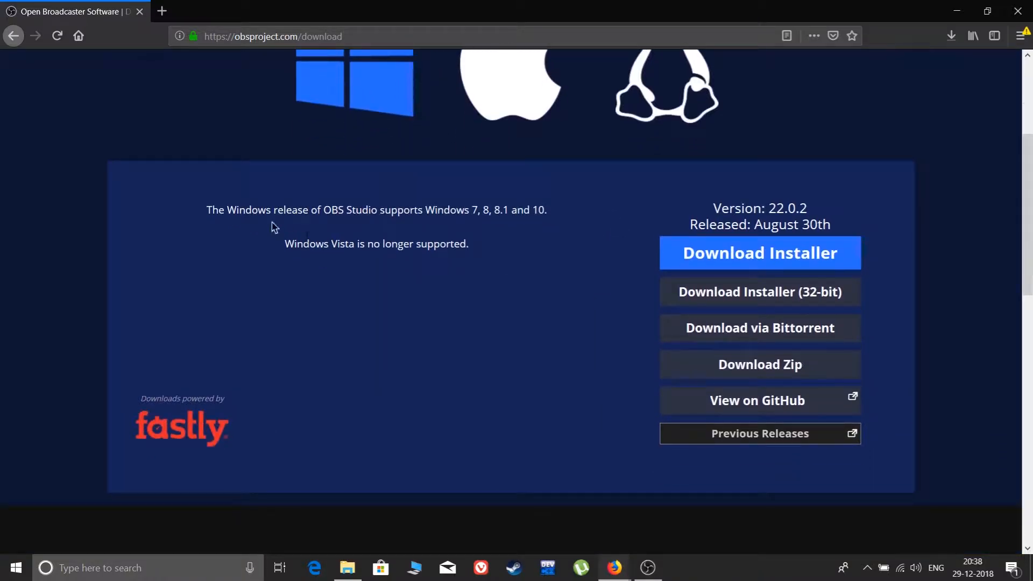
Examine which Windows versions the OBS Studio release supports, highlighting the version list in the description.
{"action": "left_click_drag", "start_coordinate": [272, 225], "coordinate": [400, 233]}
{"action": "left_click", "coordinate": [540, 324]}
{"action": "left_click_drag", "start_coordinate": [293, 243], "coordinate": [568, 215]}
{"action": "left_click", "coordinate": [516, 302]}
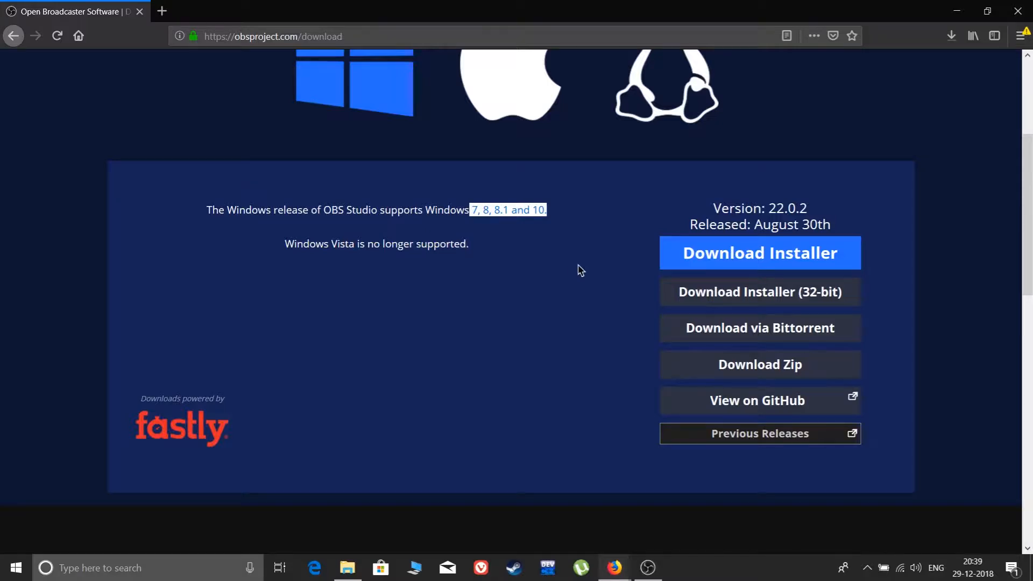
{"action": "scroll", "coordinate": [579, 270], "scroll_direction": "down", "scroll_amount": 3}
{"action": "left_click", "coordinate": [560, 259]}
{"action": "scroll", "coordinate": [562, 283], "scroll_direction": "up", "scroll_amount": 3}
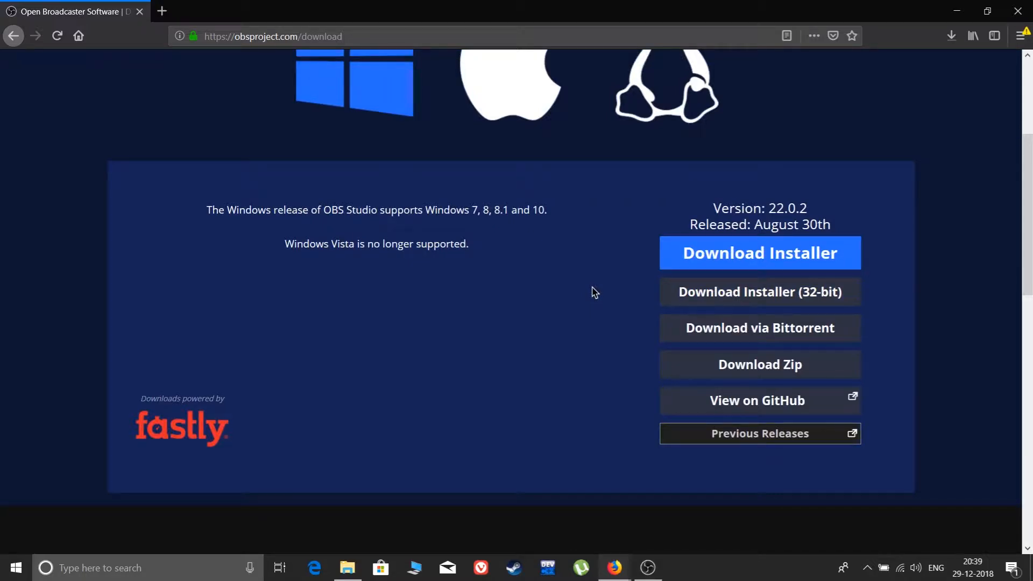
Download the standard Windows installer OBS-Studio-22.0.2-Full-Installer-x64.exe and save the file.
{"action": "scroll", "coordinate": [594, 292], "scroll_direction": "up", "scroll_amount": 4}
{"action": "scroll", "coordinate": [661, 394], "scroll_direction": "down", "scroll_amount": 2}
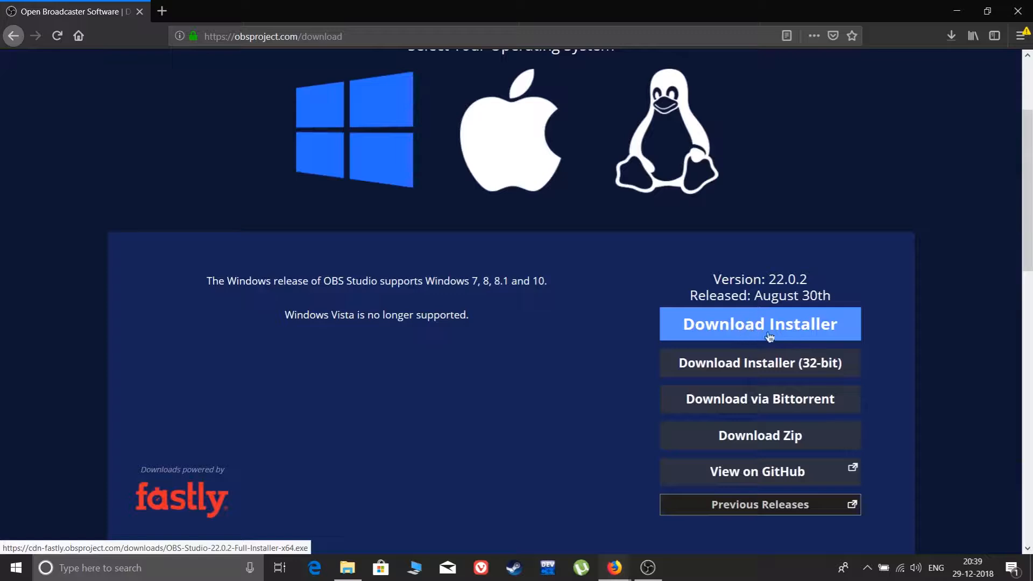
{"action": "left_click", "coordinate": [736, 329]}
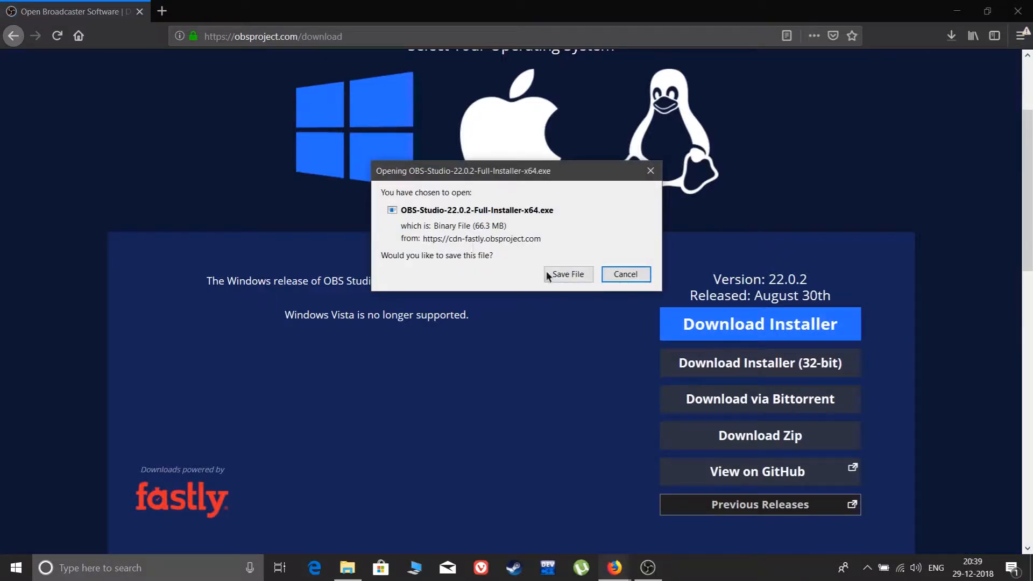
{"action": "left_click_drag", "start_coordinate": [456, 226], "coordinate": [565, 224]}
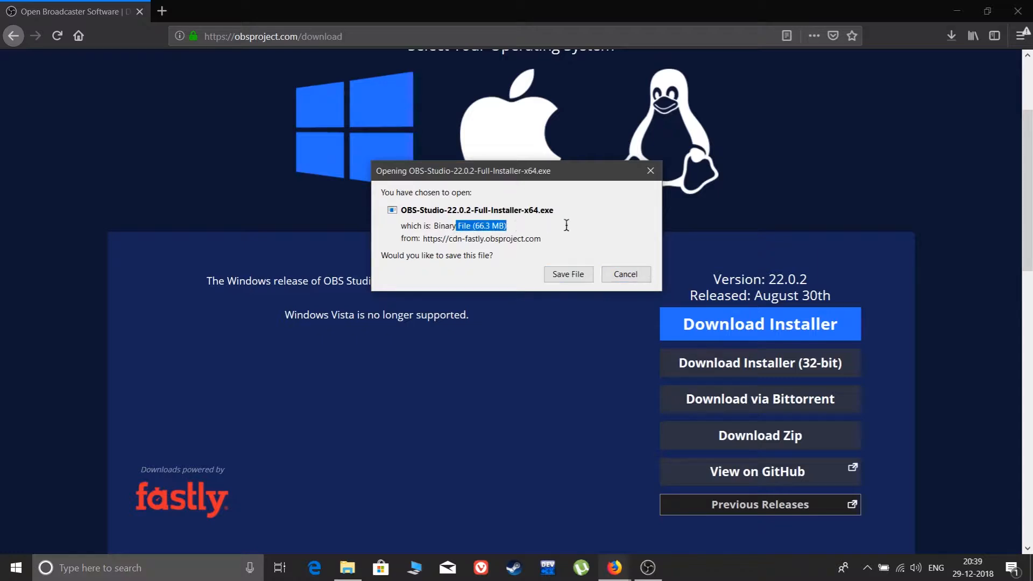
{"action": "left_click", "coordinate": [568, 274]}
Examine the alternative download options and the OBS Classic section of the download page.
{"action": "scroll", "coordinate": [605, 339], "scroll_direction": "up", "scroll_amount": 3}
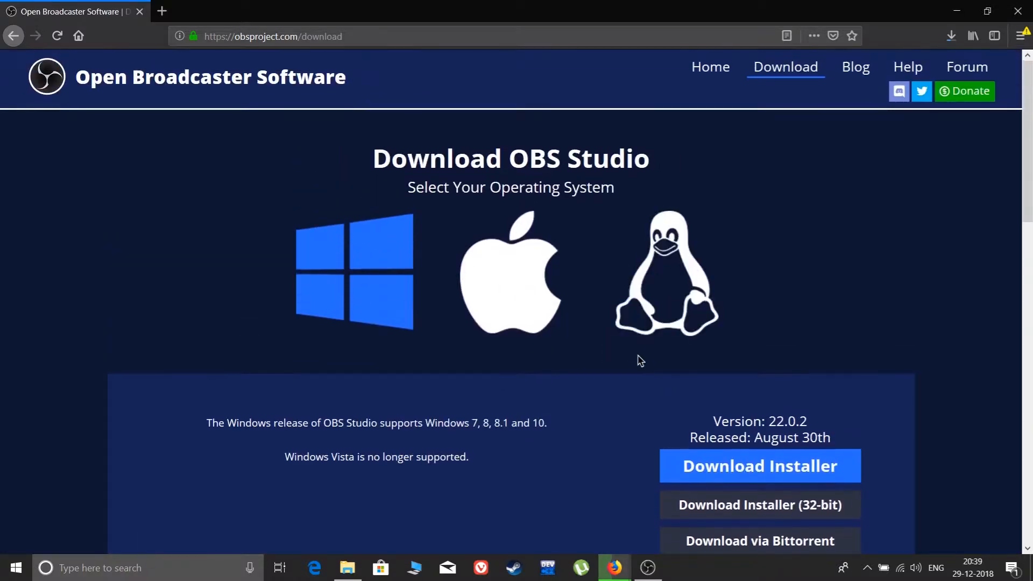
{"action": "scroll", "coordinate": [634, 355], "scroll_direction": "down", "scroll_amount": 4}
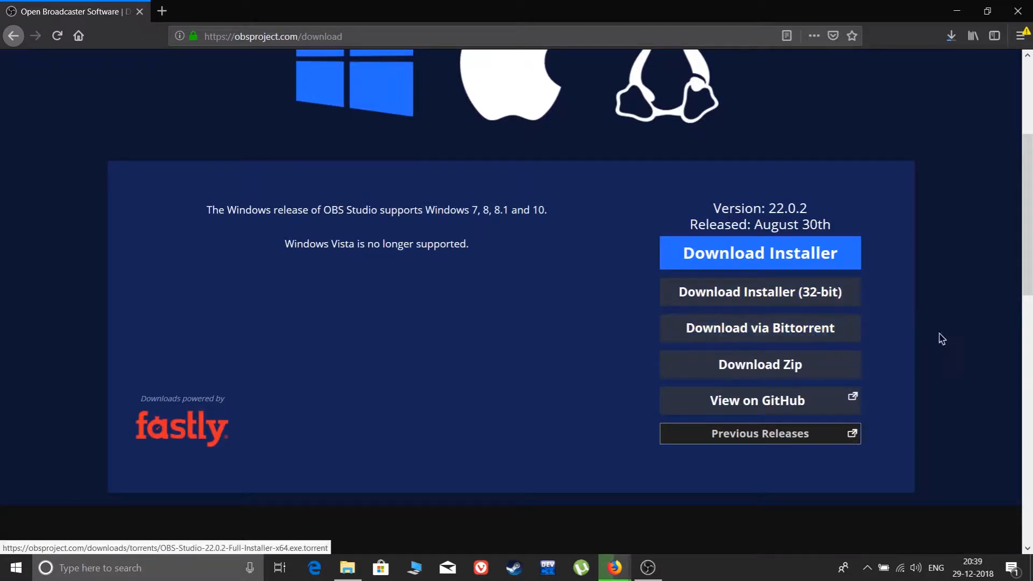
{"action": "scroll", "coordinate": [770, 335], "scroll_direction": "down", "scroll_amount": 4}
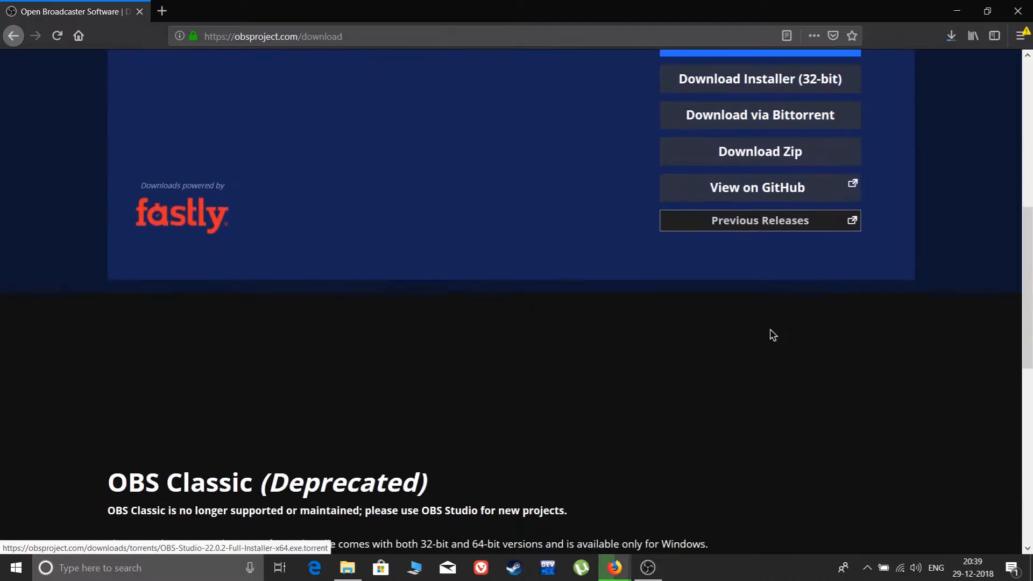
{"action": "scroll", "coordinate": [772, 335], "scroll_direction": "up", "scroll_amount": 2}
{"action": "scroll", "coordinate": [772, 335], "scroll_direction": "up", "scroll_amount": 1}
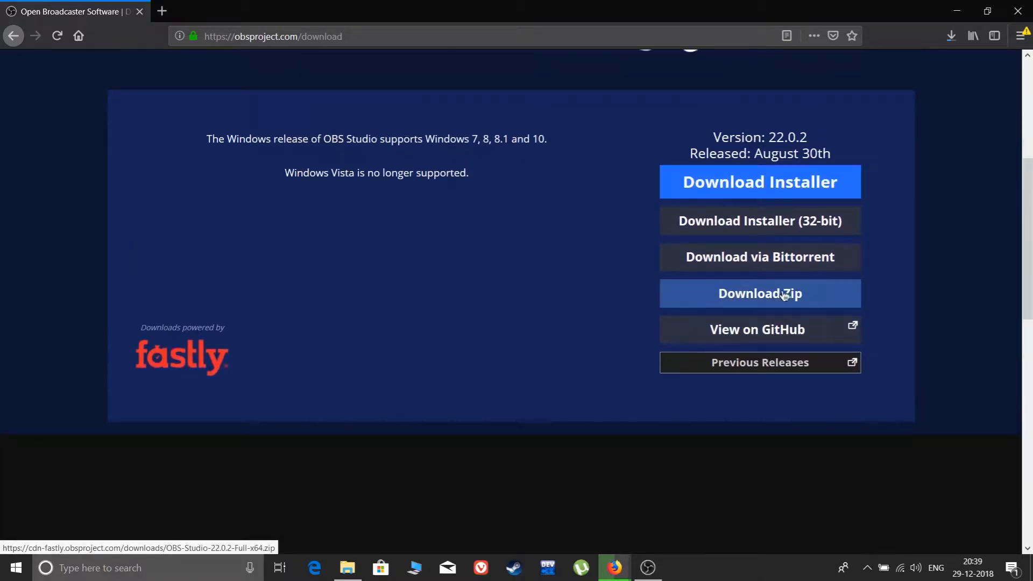
{"action": "scroll", "coordinate": [818, 355], "scroll_direction": "down", "scroll_amount": 1}
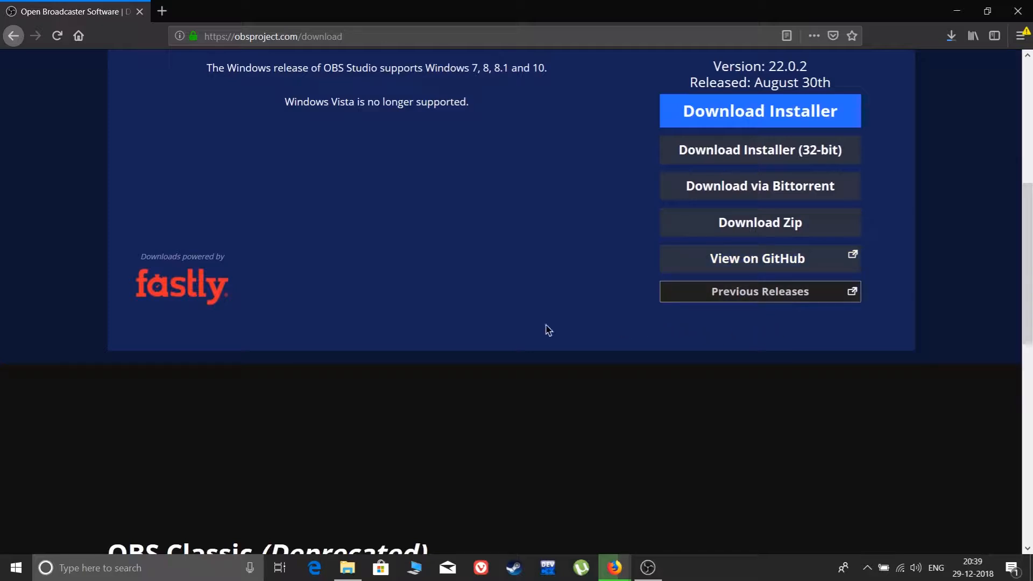
{"action": "scroll", "coordinate": [540, 329], "scroll_direction": "down", "scroll_amount": 2}
{"action": "scroll", "coordinate": [541, 329], "scroll_direction": "down", "scroll_amount": 2}
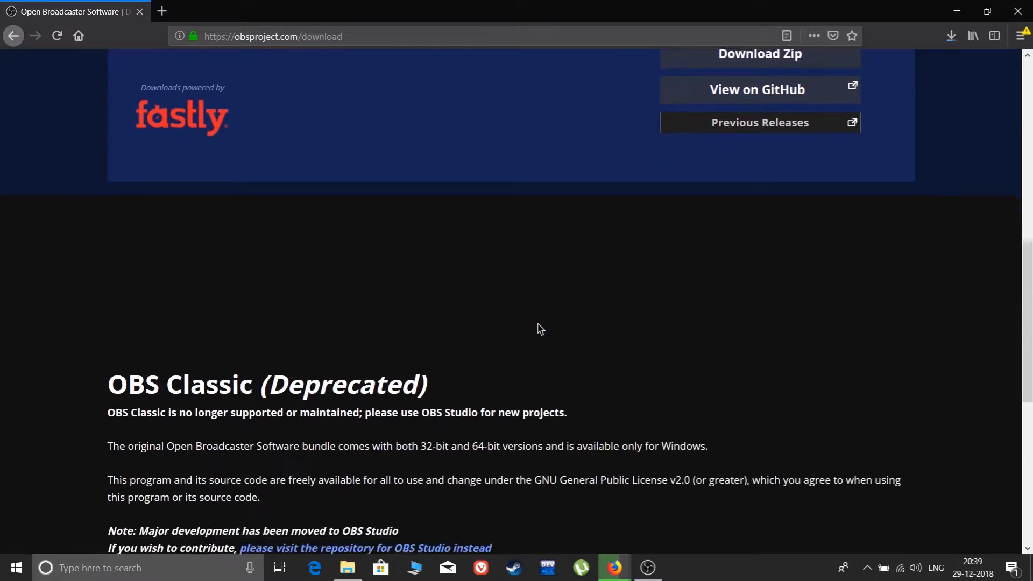
{"action": "scroll", "coordinate": [538, 326], "scroll_direction": "up", "scroll_amount": 8}
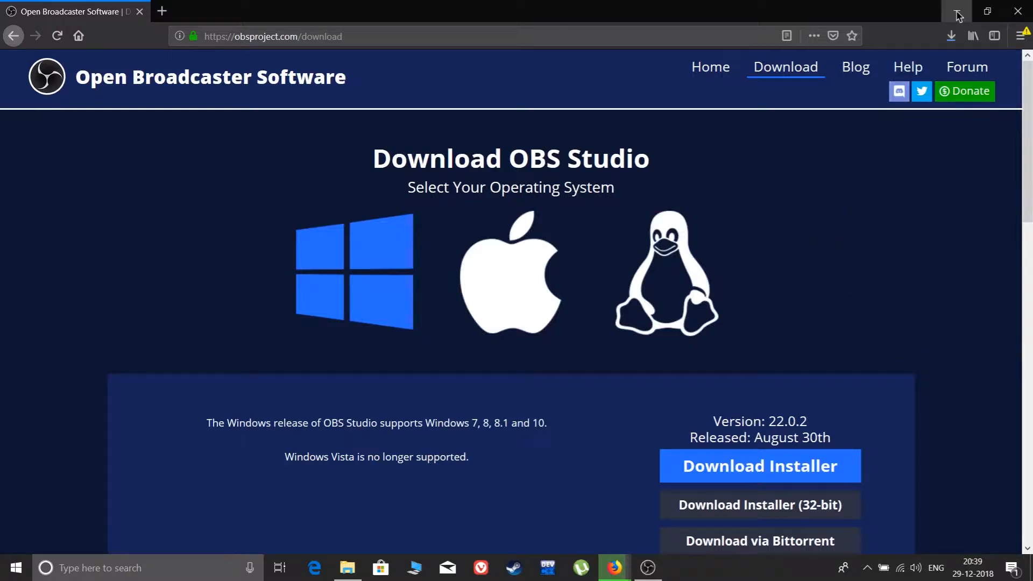
Check the progress of the OBS Studio installer in the browser's downloads list until it finishes.
{"action": "left_click", "coordinate": [954, 35]}
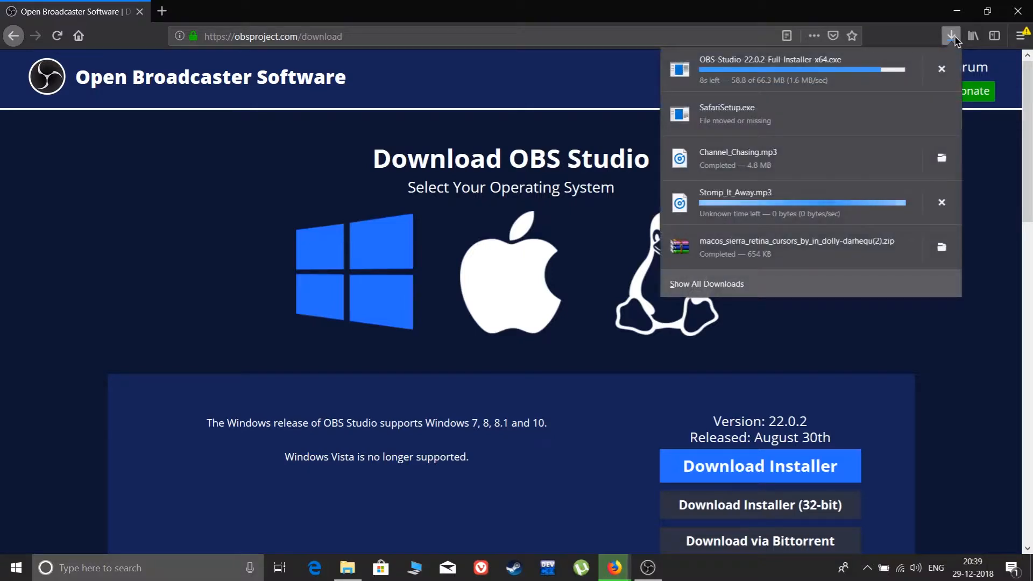
{"action": "left_click", "coordinate": [954, 35]}
{"action": "left_click", "coordinate": [954, 35]}
{"action": "left_click", "coordinate": [954, 35]}
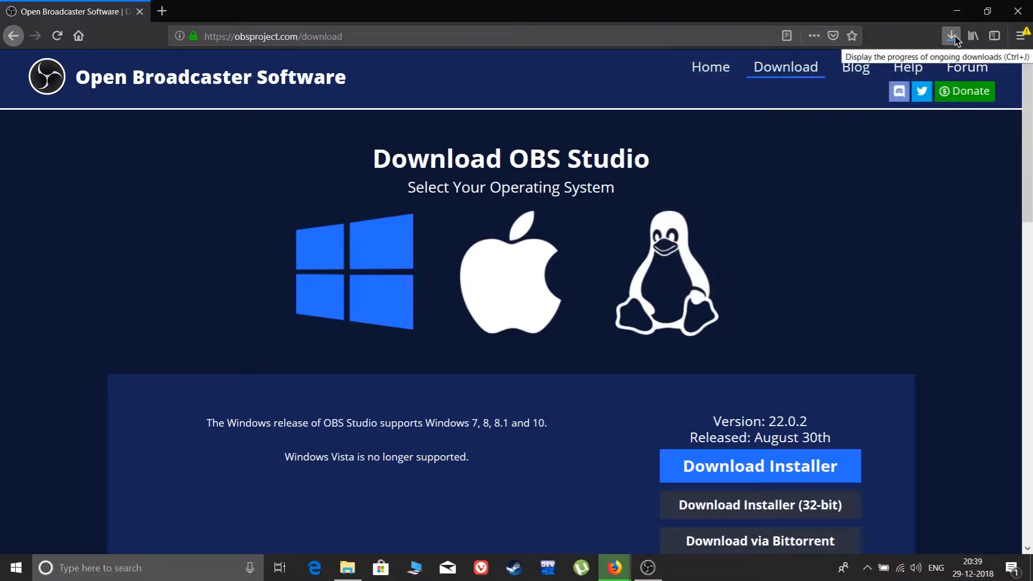
{"action": "left_click", "coordinate": [951, 35]}
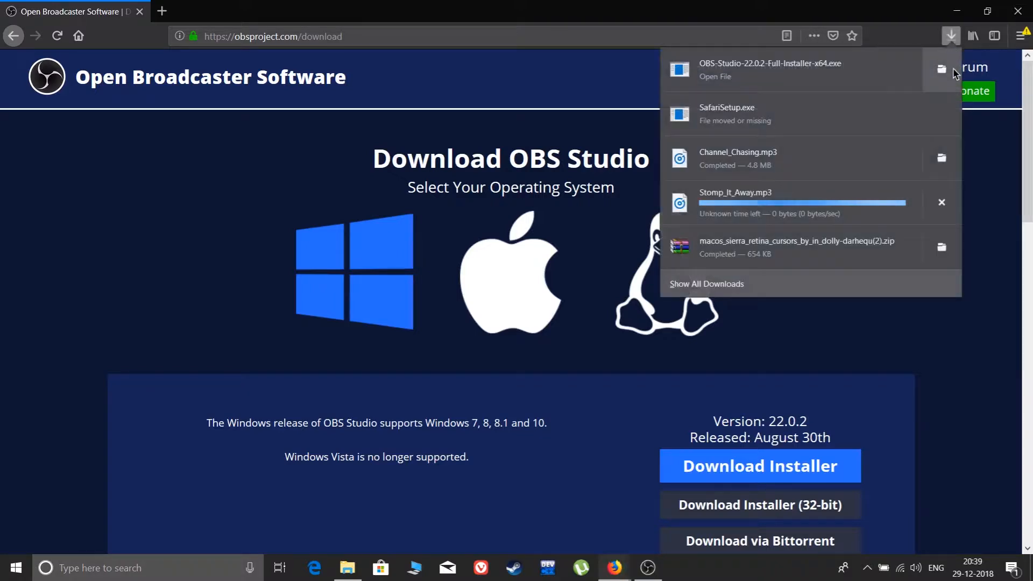
{"action": "left_click", "coordinate": [952, 35]}
Minimize Firefox and move the downloaded OBS Studio installer from its folder onto the desktop.
{"action": "left_click", "coordinate": [955, 18]}
{"action": "left_click", "coordinate": [348, 567]}
{"action": "left_click_drag", "start_coordinate": [388, 282], "coordinate": [846, 102]}
{"action": "left_click", "coordinate": [611, 9]}
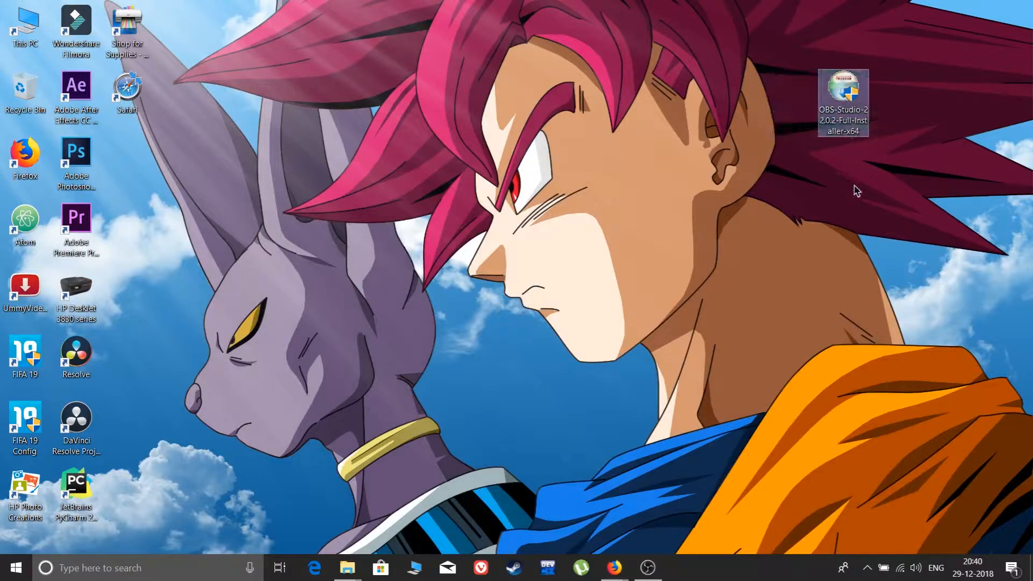
Try to run the OBS Studio 22.0.2 setup from the desktop installer and proceed past the welcome page.
{"action": "double_click", "coordinate": [847, 110]}
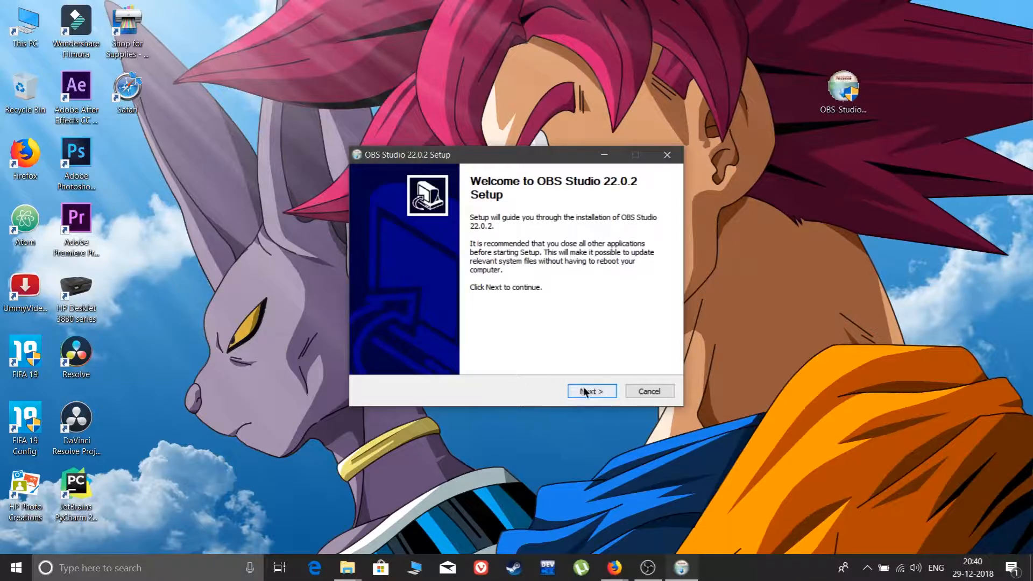
{"action": "left_click", "coordinate": [592, 394]}
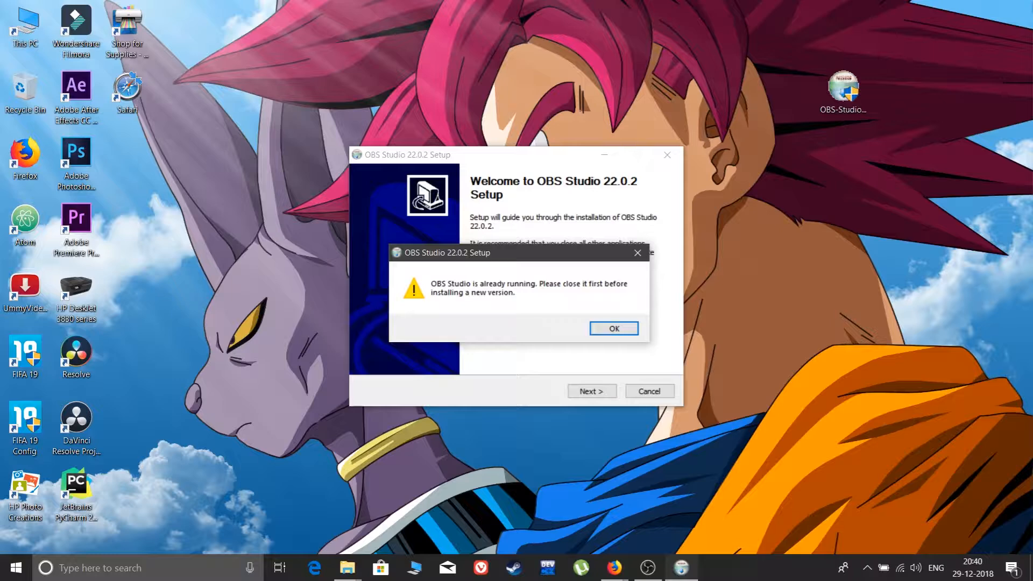
{"action": "left_click", "coordinate": [638, 252]}
{"action": "right_click", "coordinate": [534, 164]}
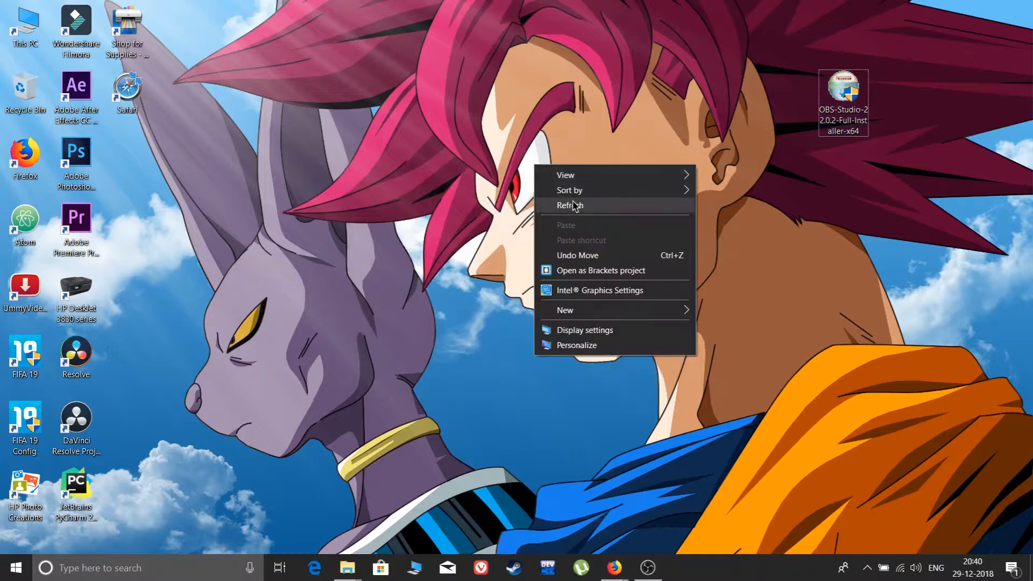
{"action": "left_click", "coordinate": [535, 205]}
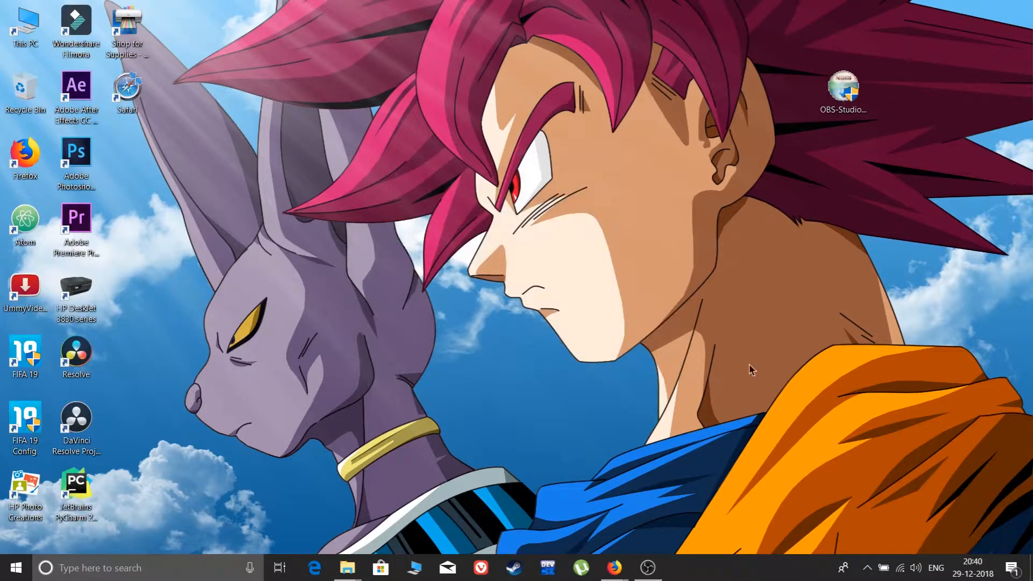
{"action": "left_click", "coordinate": [647, 567]}
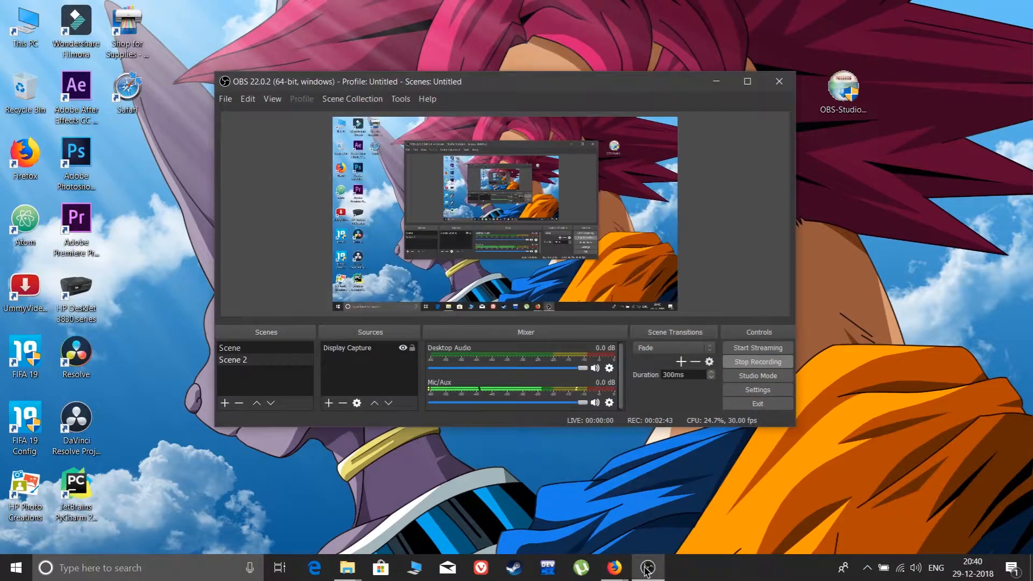
{"action": "left_click", "coordinate": [716, 82]}
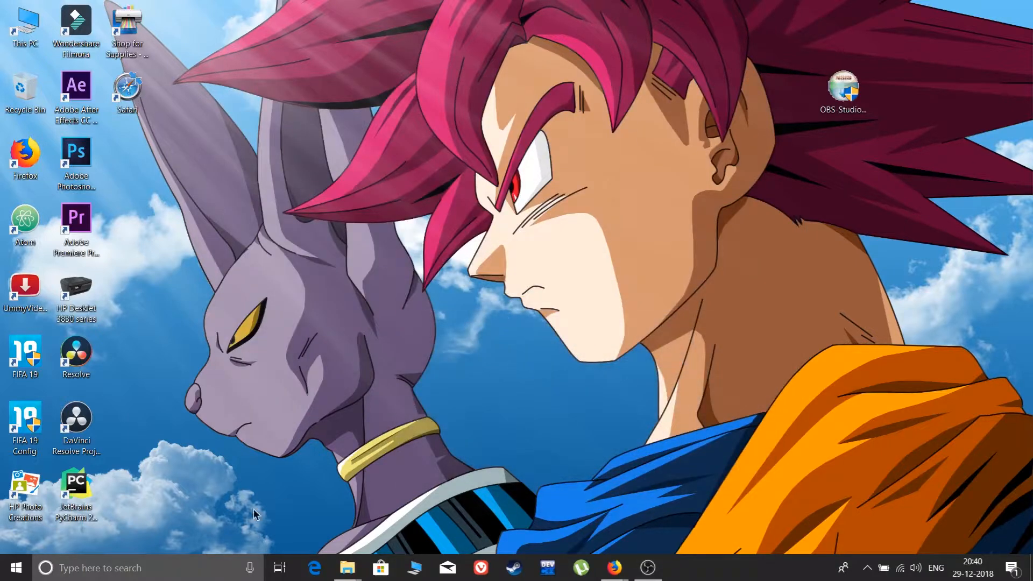
Search Windows for "obs" and look at the available actions for OBS Studio (64bit).
{"action": "left_click", "coordinate": [142, 575]}
{"action": "type", "text": "o"}
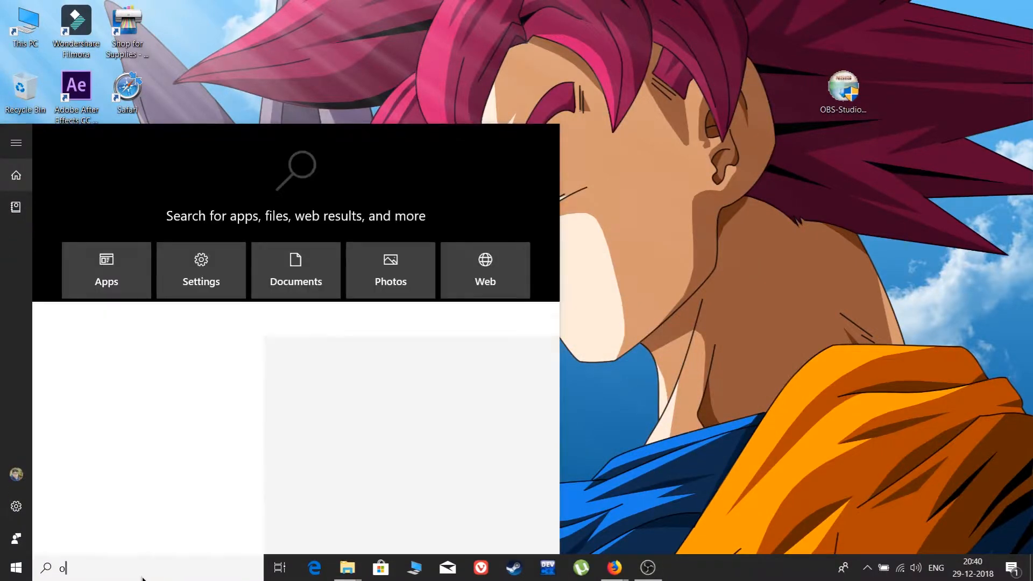
{"action": "type", "text": "bs"}
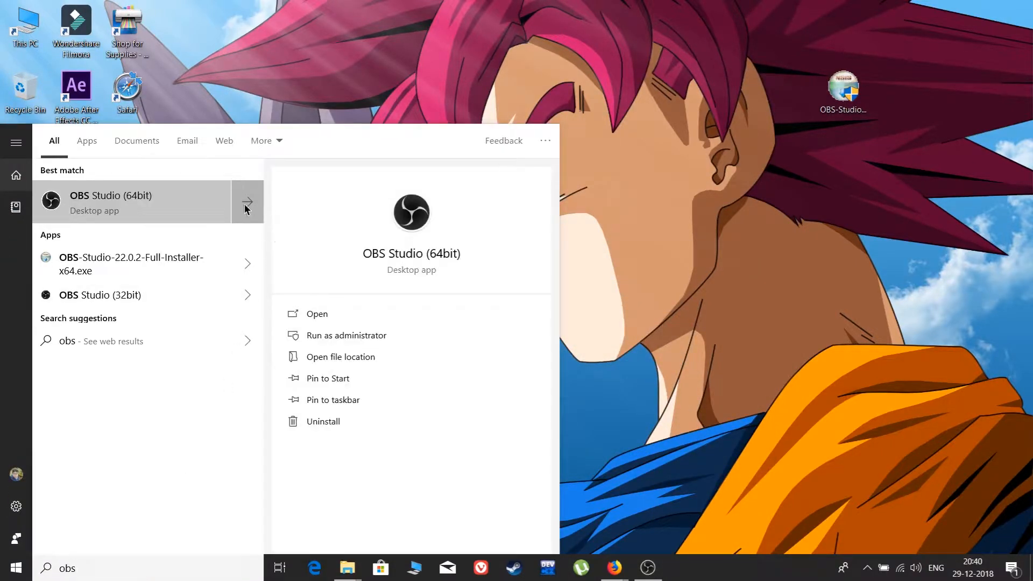
{"action": "left_click", "coordinate": [244, 209]}
{"action": "left_click", "coordinate": [408, 86]}
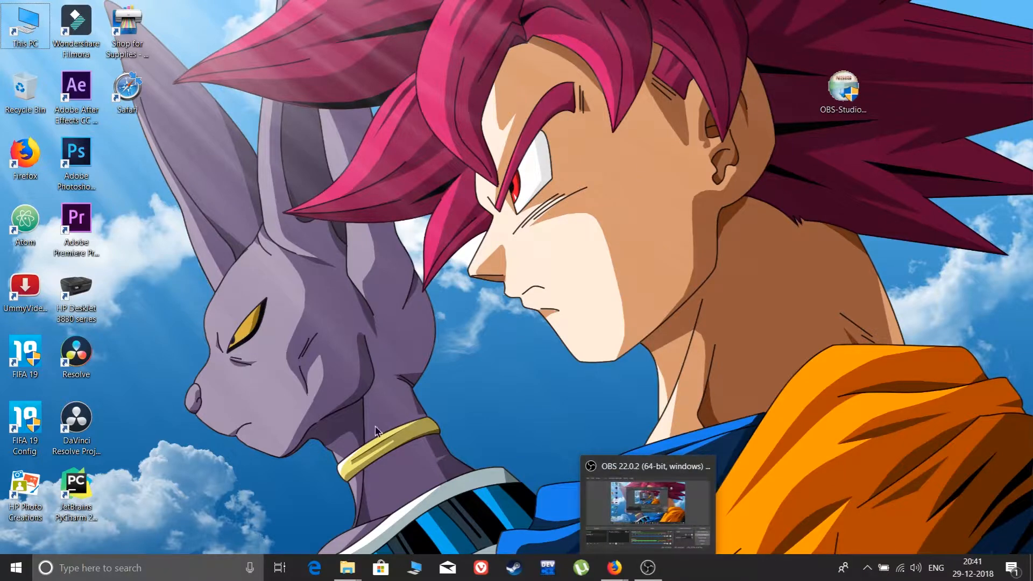
Find OBS Studio (64bit) with a Windows search for "obs" and launch it.
{"action": "left_click", "coordinate": [135, 568]}
{"action": "type", "text": "obs"}
{"action": "left_click", "coordinate": [326, 312]}
{"action": "left_click", "coordinate": [565, 301]}
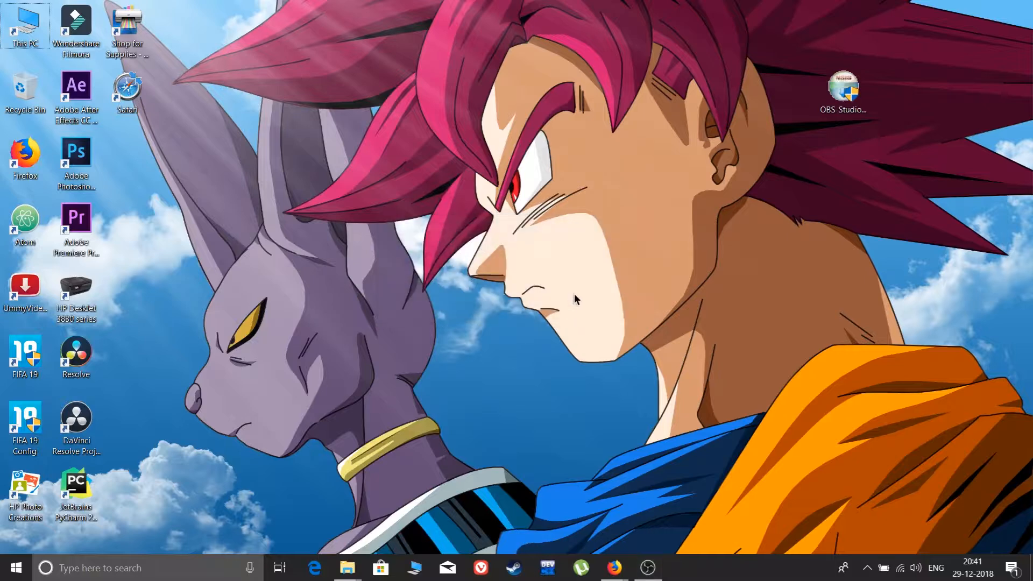
{"action": "mouse_move", "coordinate": [648, 568]}
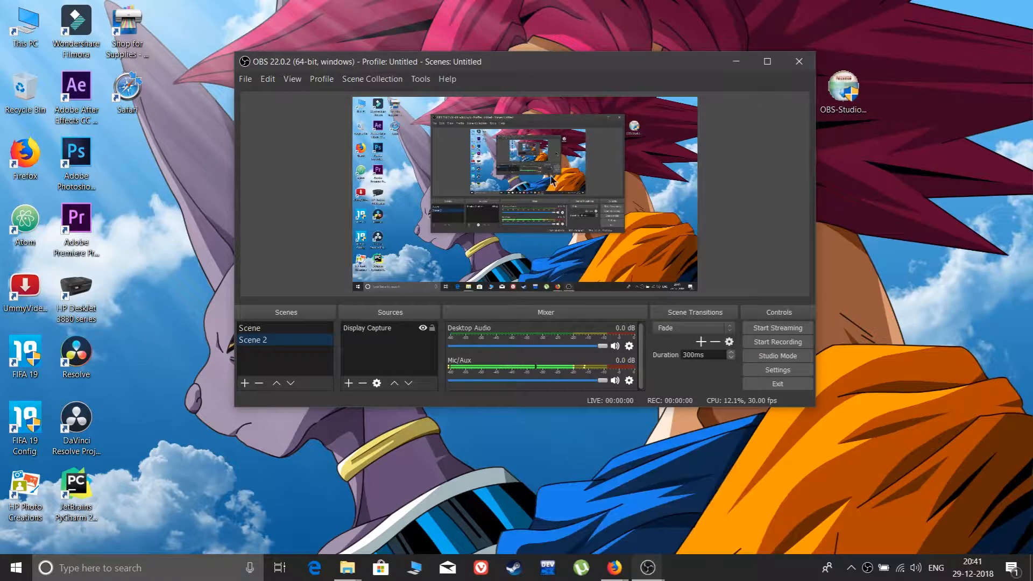
Open the OBS settings and look through the General options, including the available themes.
{"action": "left_click_drag", "start_coordinate": [568, 69], "coordinate": [545, 118]}
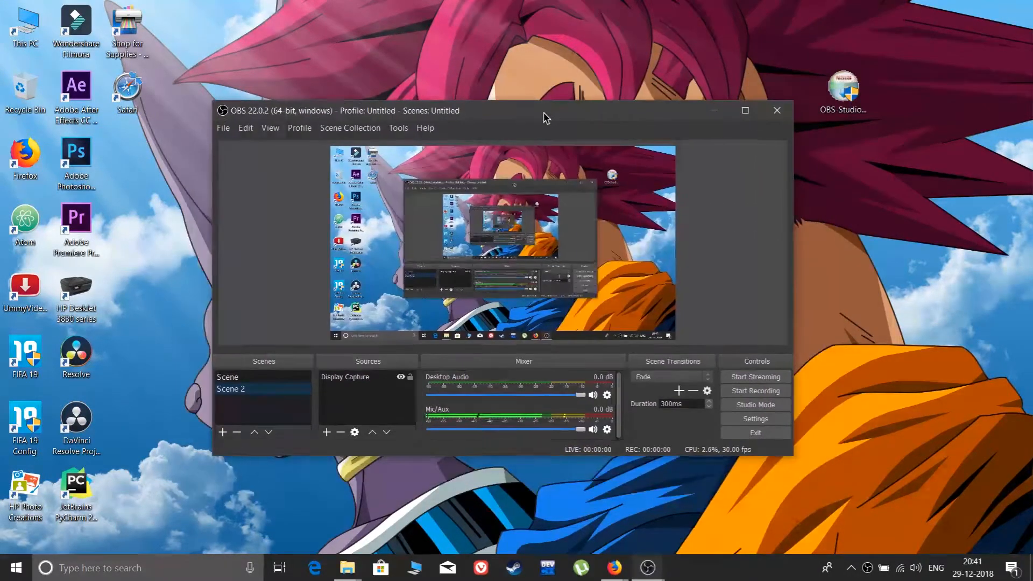
{"action": "left_click", "coordinate": [754, 420]}
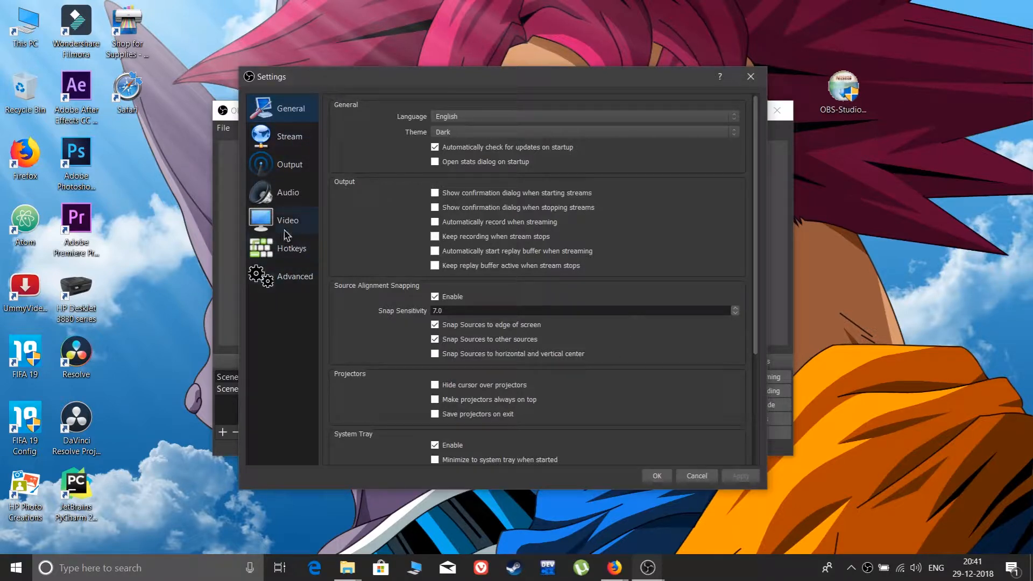
{"action": "left_click", "coordinate": [295, 138]}
{"action": "left_click", "coordinate": [295, 115]}
{"action": "left_click", "coordinate": [476, 133]}
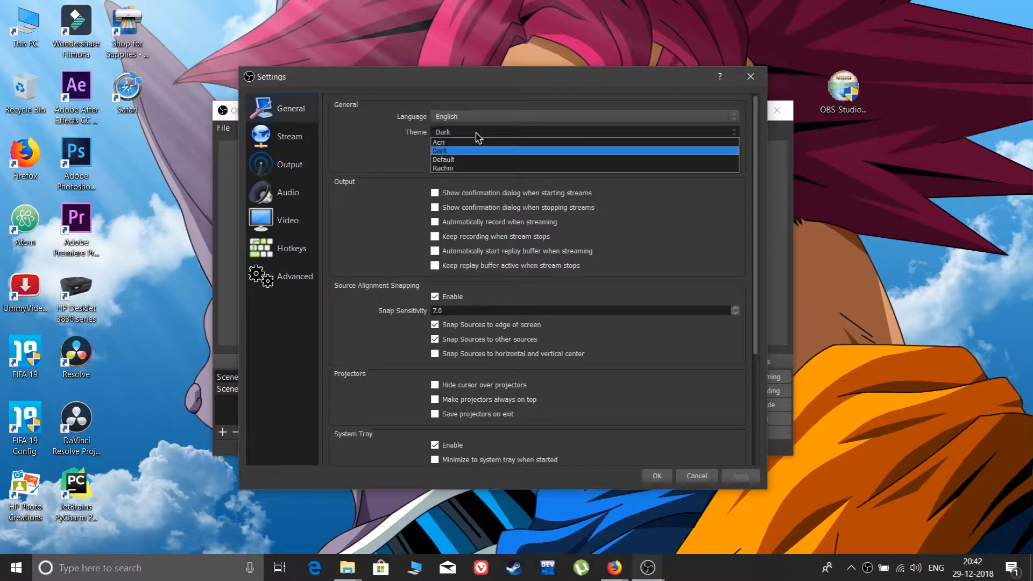
{"action": "left_click", "coordinate": [476, 137]}
{"action": "scroll", "coordinate": [601, 248], "scroll_direction": "down", "scroll_amount": 2}
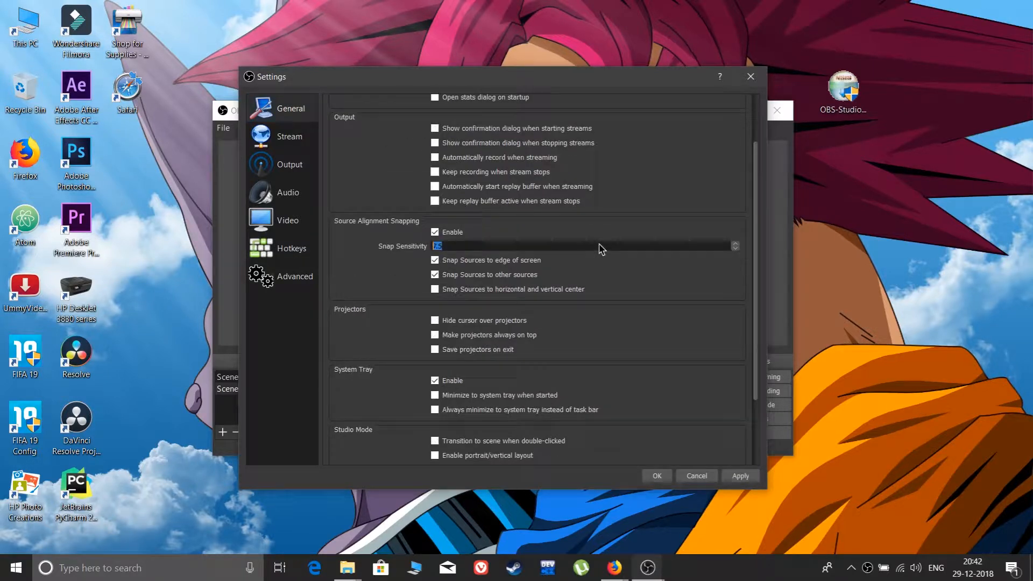
{"action": "left_click", "coordinate": [671, 288]}
Look at the Stream settings, checking the available stream types and streaming services.
{"action": "left_click", "coordinate": [255, 141]}
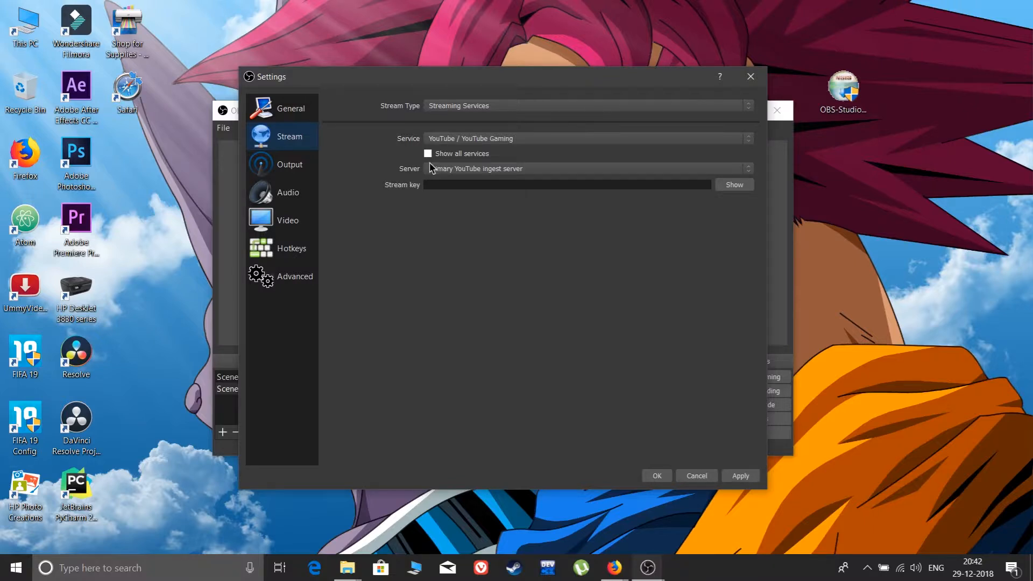
{"action": "left_click", "coordinate": [507, 109]}
{"action": "left_click", "coordinate": [507, 108]}
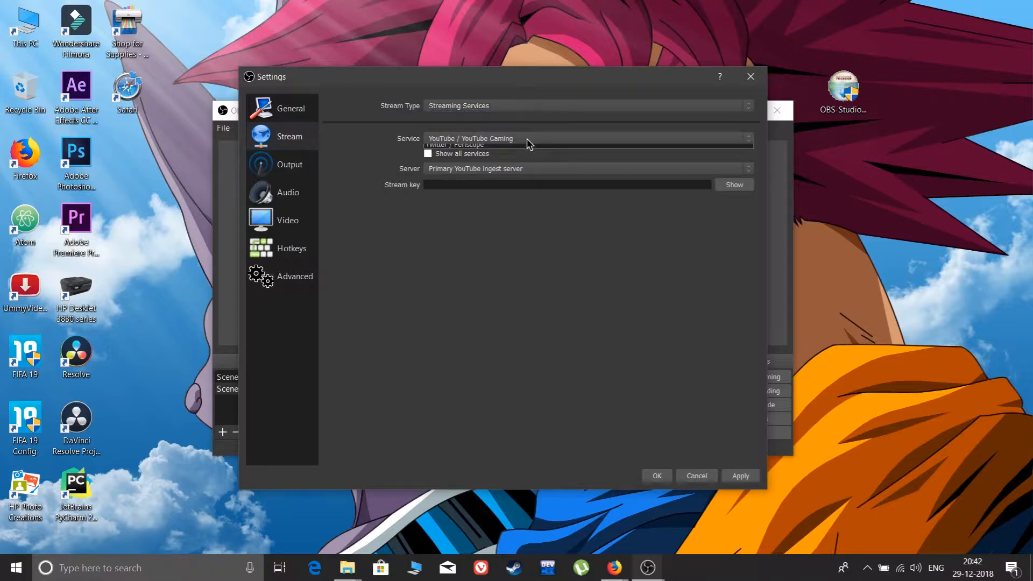
{"action": "left_click", "coordinate": [528, 142]}
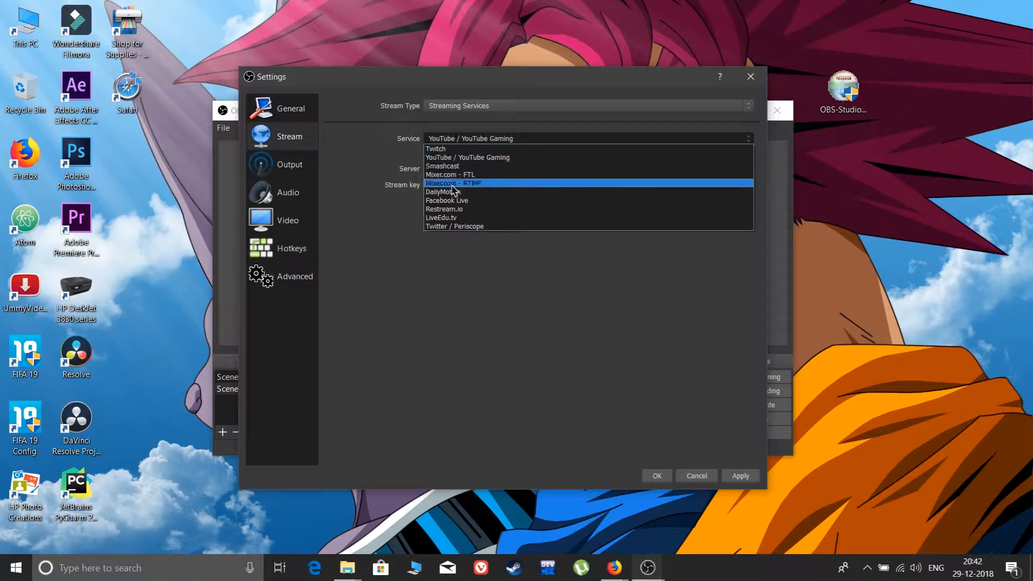
{"action": "left_click", "coordinate": [524, 139]}
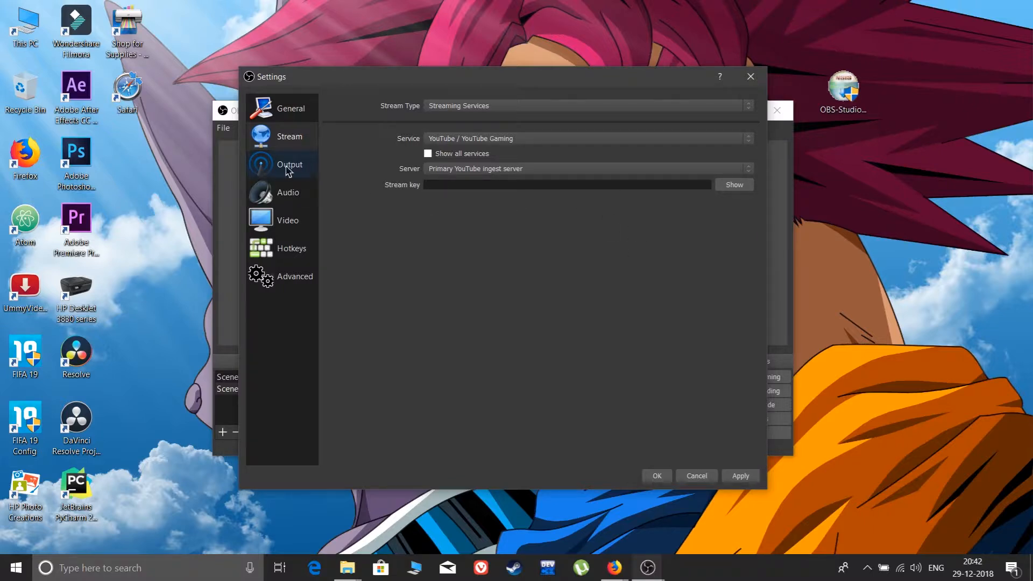
Review the output mode and audio bitrate options and choose Software (x264) as the streaming encoder.
{"action": "left_click", "coordinate": [282, 170]}
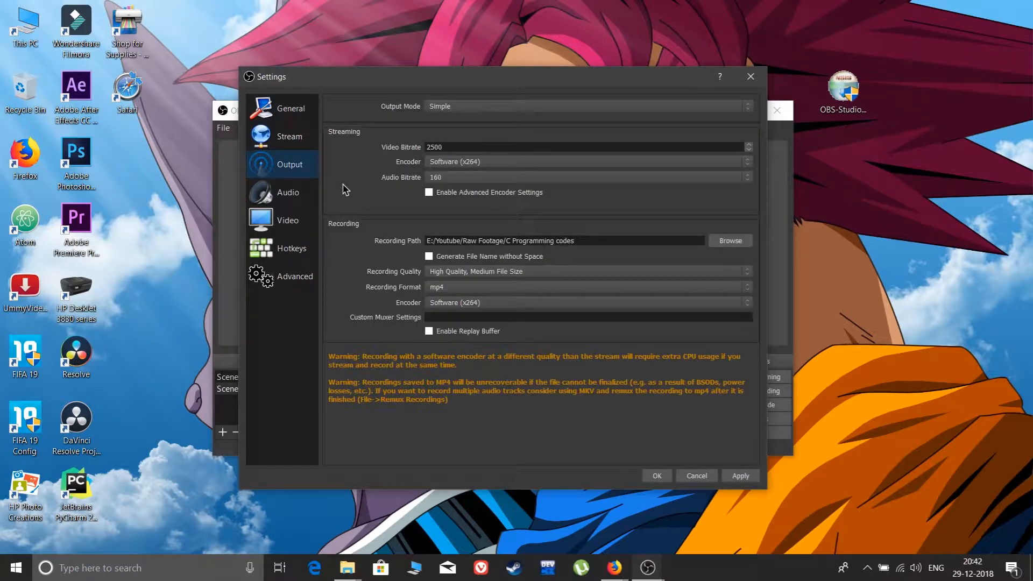
{"action": "left_click", "coordinate": [452, 107]}
{"action": "left_click", "coordinate": [454, 113]}
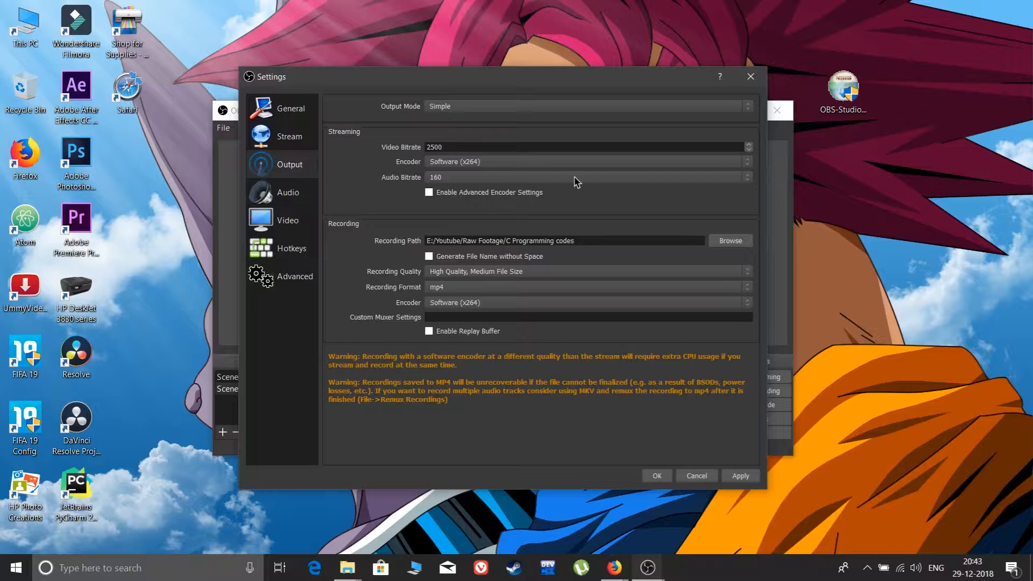
{"action": "left_click", "coordinate": [505, 161]}
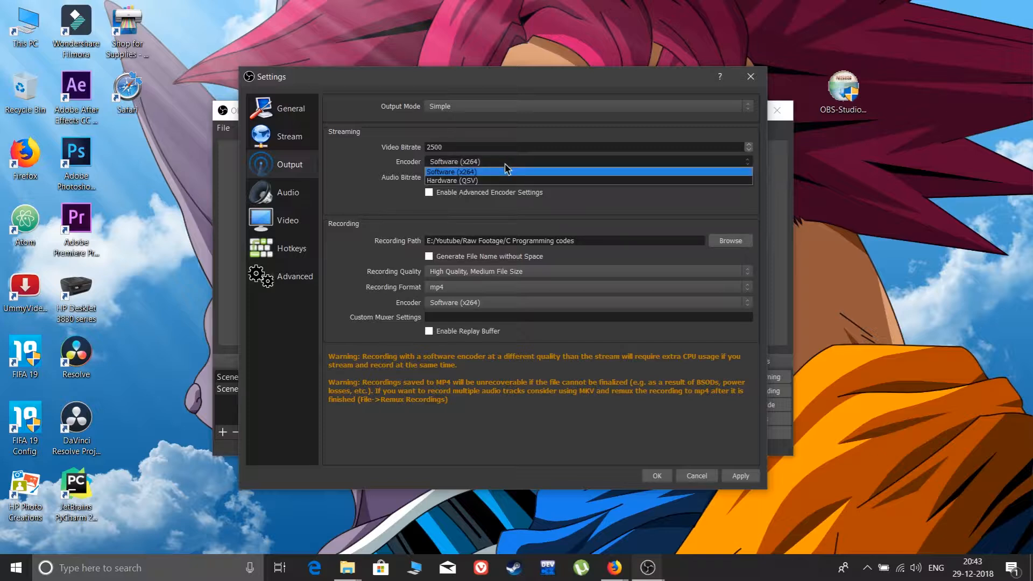
{"action": "left_click", "coordinate": [507, 171]}
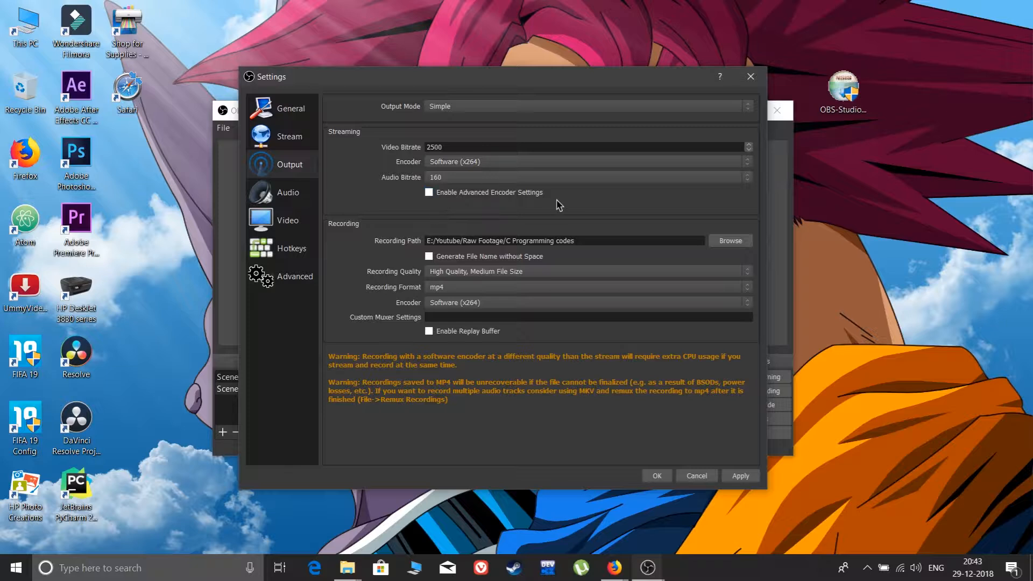
{"action": "left_click", "coordinate": [495, 178]}
{"action": "left_click", "coordinate": [496, 180]}
Check the recording quality and recording encoder options and choose mp4 as the recording format.
{"action": "left_click", "coordinate": [507, 273]}
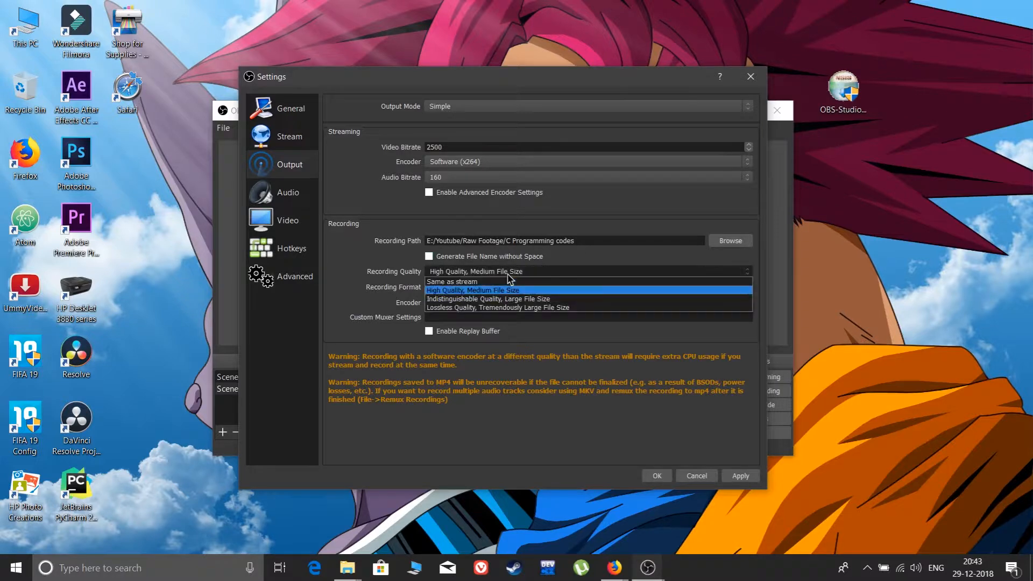
{"action": "left_click", "coordinate": [507, 275]}
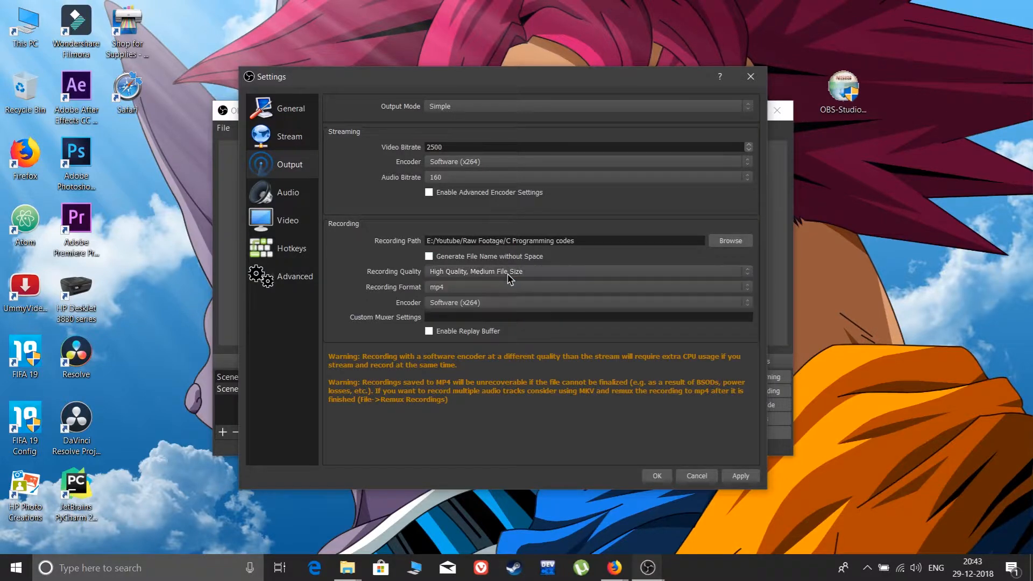
{"action": "left_click", "coordinate": [605, 287]}
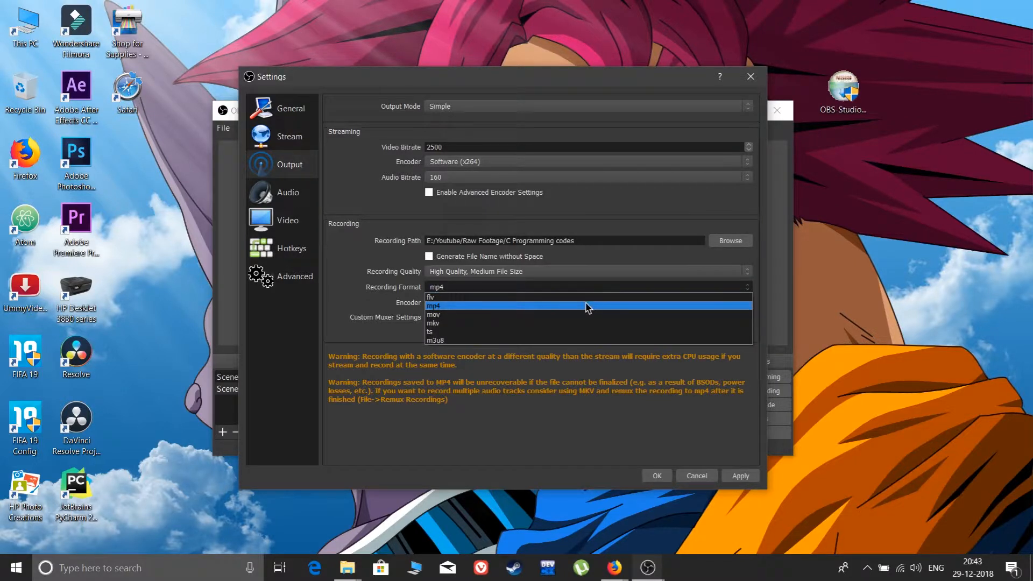
{"action": "left_click", "coordinate": [587, 307]}
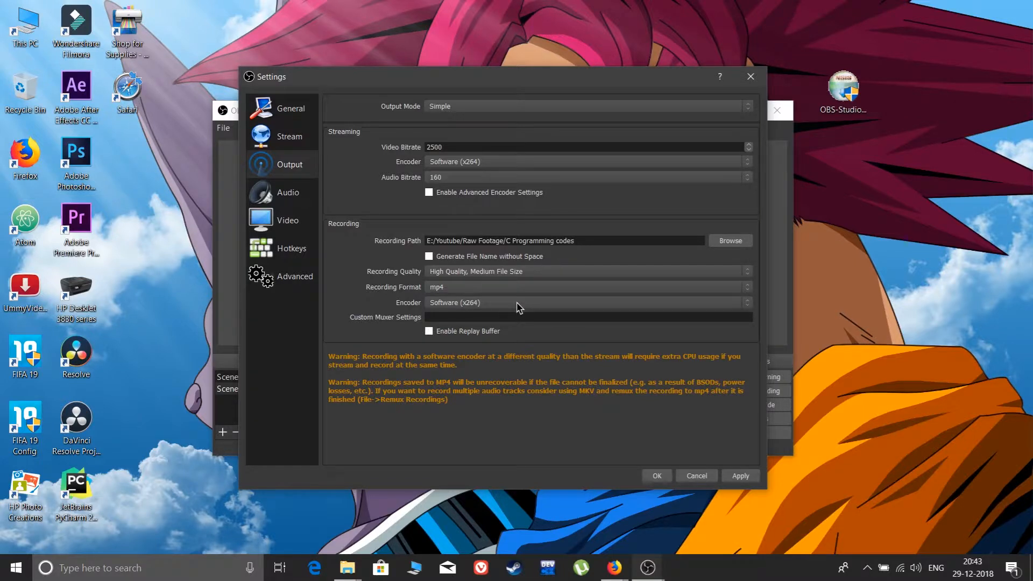
{"action": "left_click", "coordinate": [519, 304]}
{"action": "left_click", "coordinate": [519, 307]}
Look at the Audio settings and the available sample rates.
{"action": "left_click", "coordinate": [294, 197]}
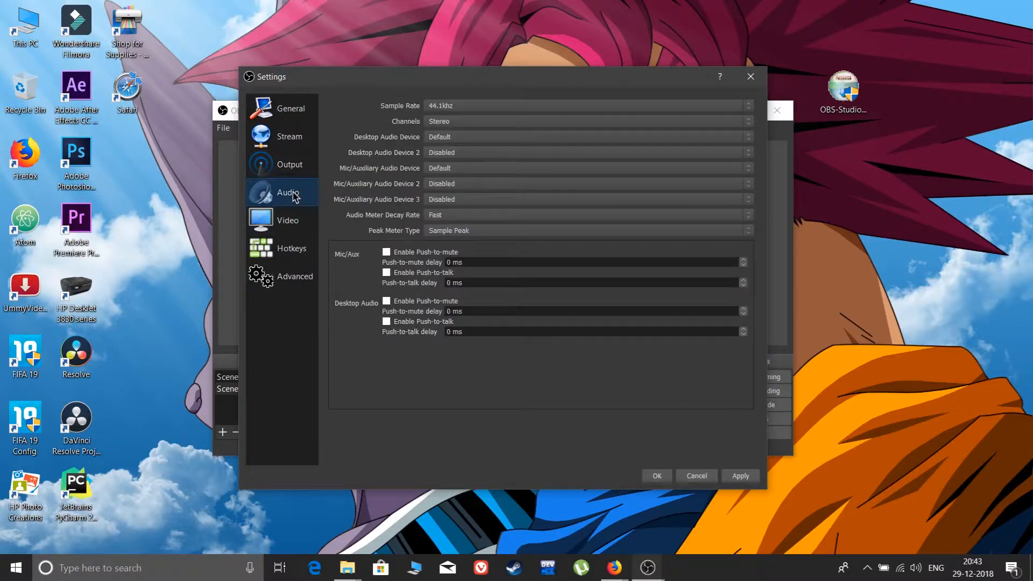
{"action": "left_click", "coordinate": [450, 106]}
{"action": "left_click", "coordinate": [459, 108]}
{"action": "left_click", "coordinate": [460, 106]}
{"action": "left_click", "coordinate": [460, 106]}
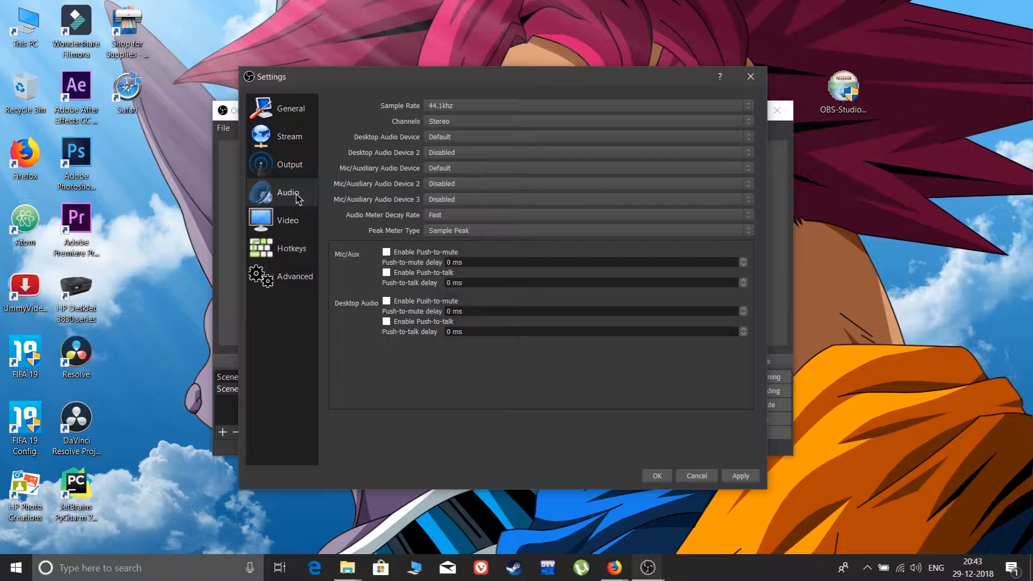
Check the video canvas resolution and choose Lanczos (Sharpened scaling, 32 samples) as the downscale filter.
{"action": "left_click", "coordinate": [295, 222]}
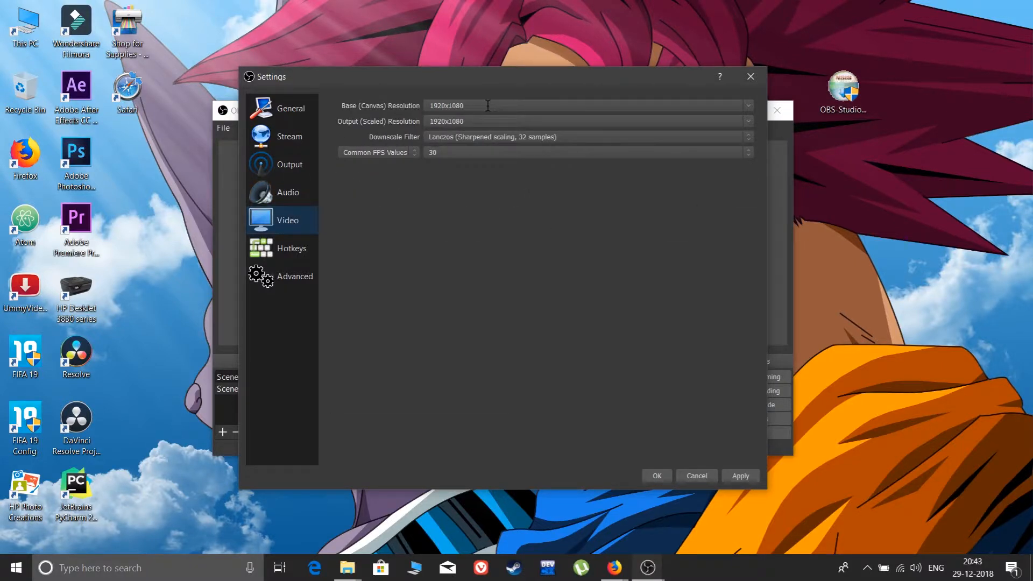
{"action": "left_click", "coordinate": [751, 112]}
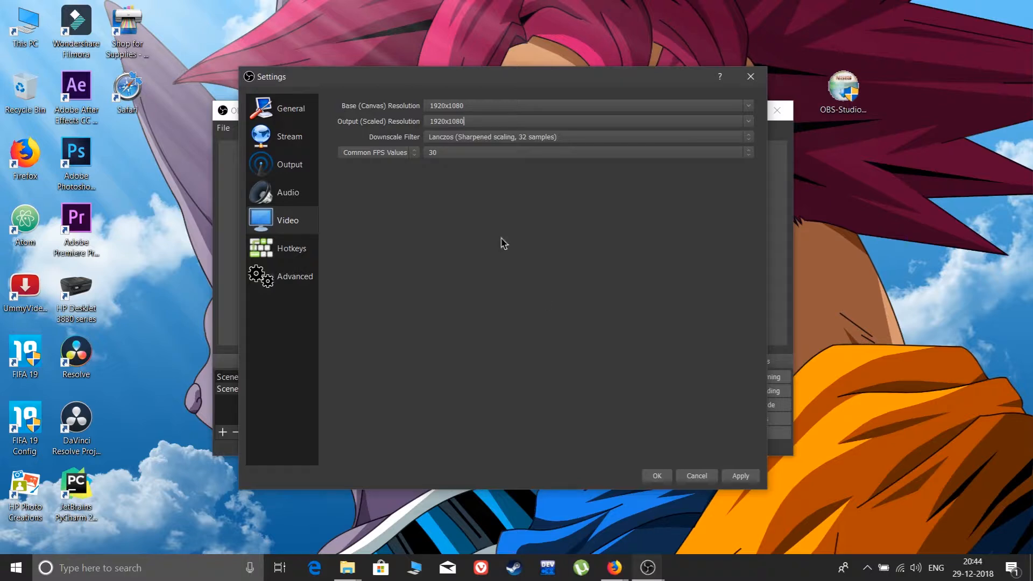
{"action": "left_click", "coordinate": [470, 138]}
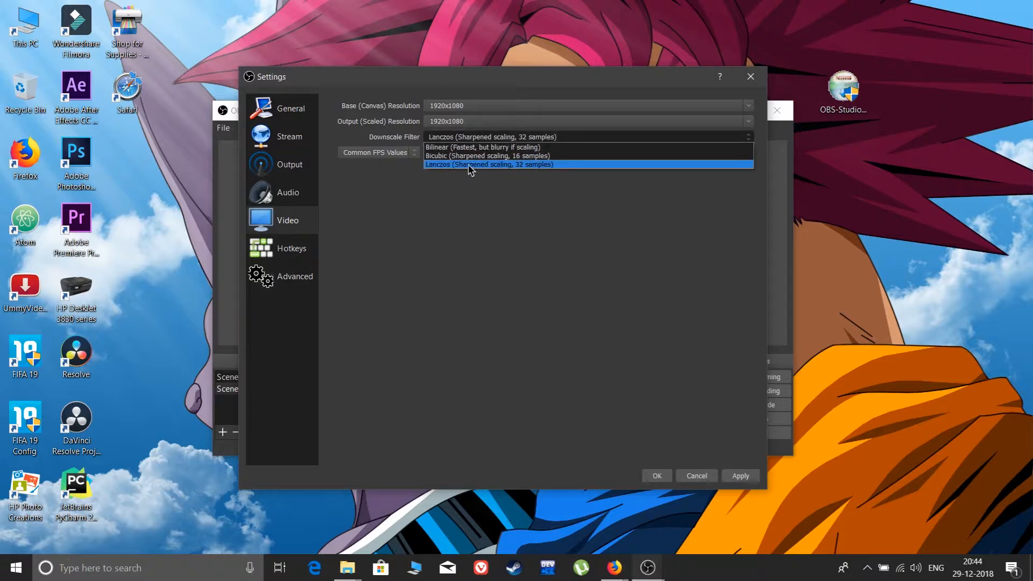
{"action": "left_click", "coordinate": [500, 165]}
{"action": "left_click", "coordinate": [500, 138]}
{"action": "left_click", "coordinate": [520, 164]}
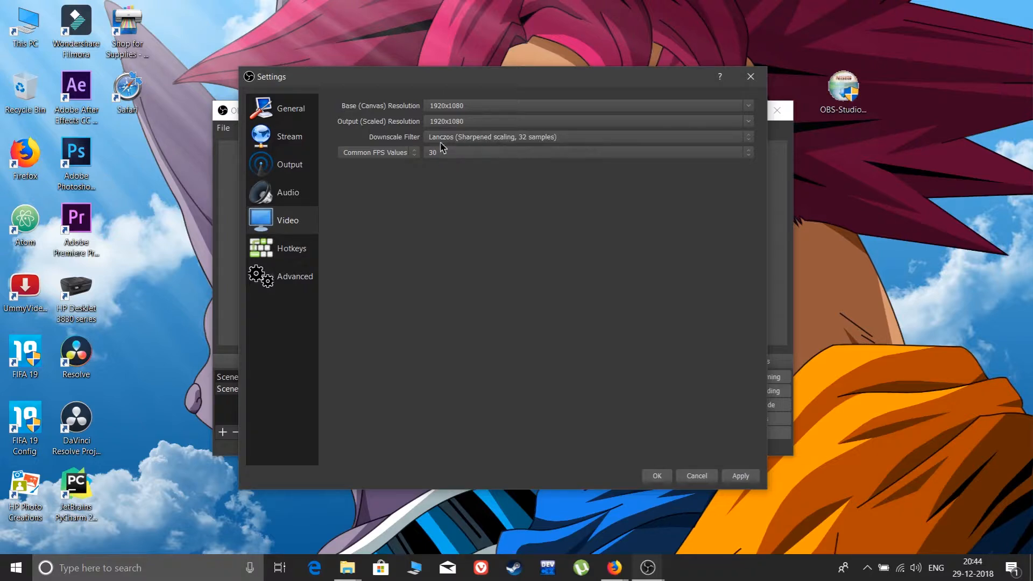
Set the common FPS value to 60, apply it, and close the settings after viewing the Advanced options.
{"action": "left_click", "coordinate": [512, 156]}
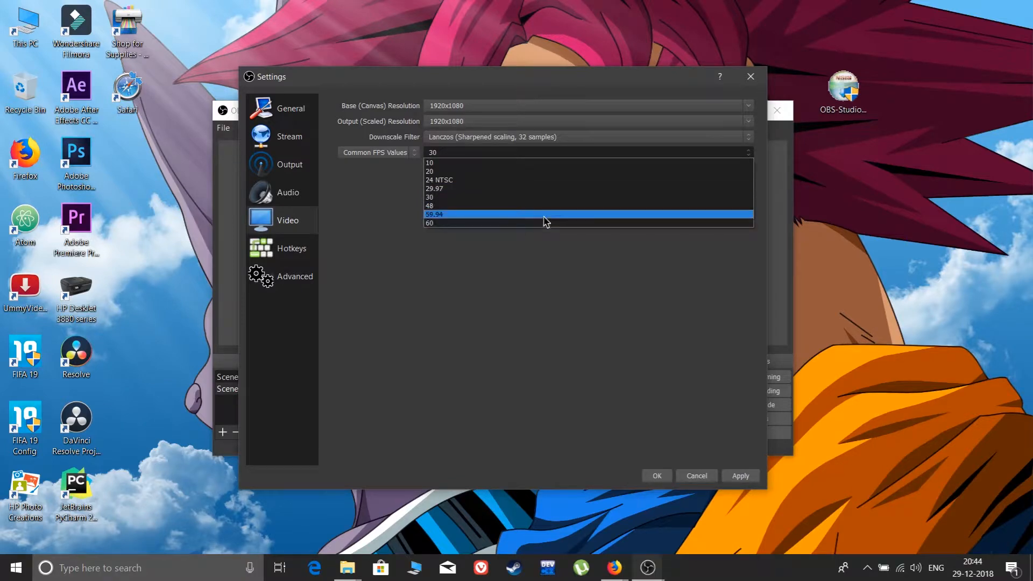
{"action": "left_click", "coordinate": [508, 201]}
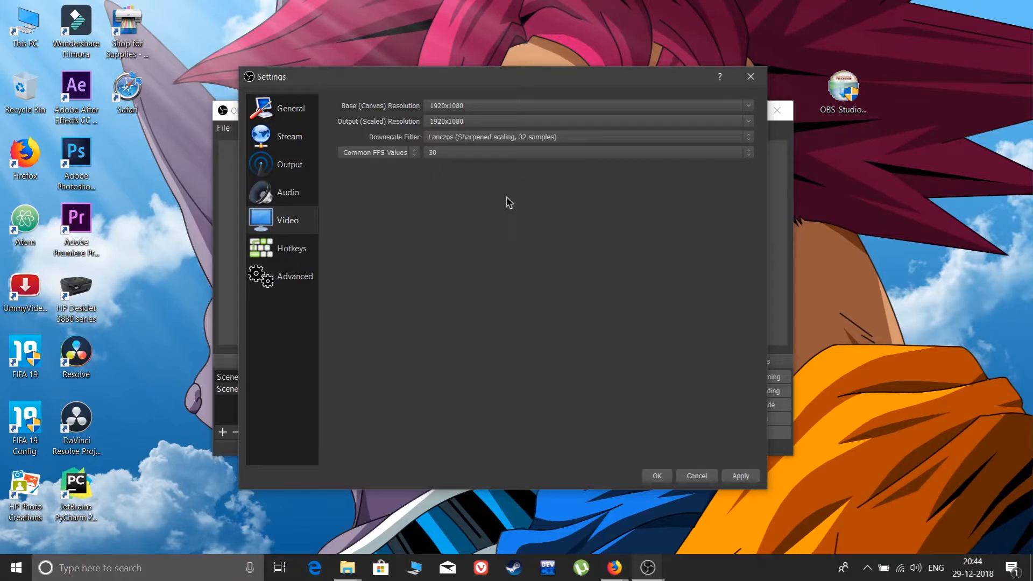
{"action": "left_click", "coordinate": [565, 153]}
{"action": "left_click", "coordinate": [536, 223]}
{"action": "left_click", "coordinate": [745, 481]}
{"action": "left_click", "coordinate": [296, 276]}
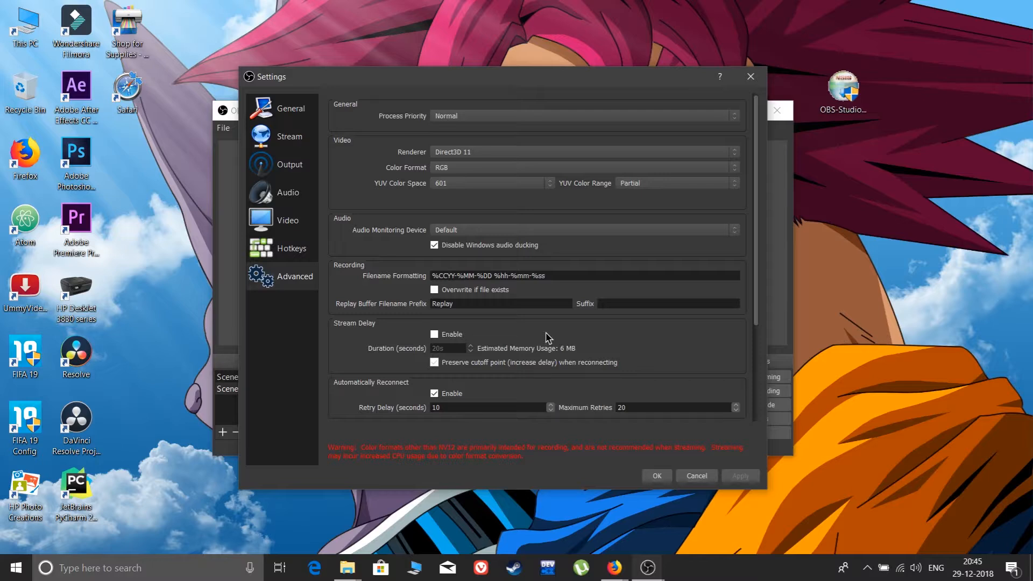
{"action": "left_click", "coordinate": [662, 478]}
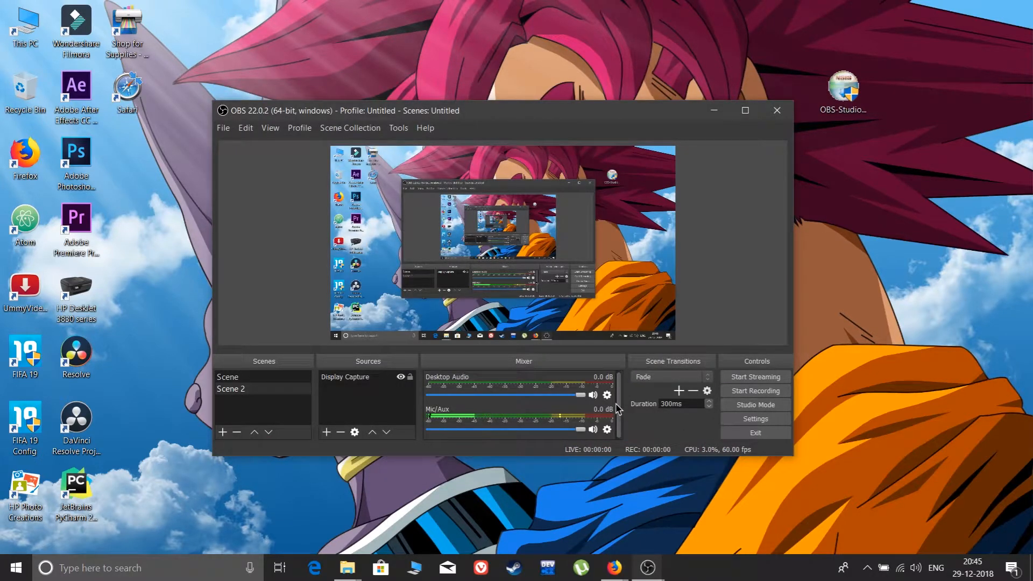
Look at the dialog for adding a scene and the list of source types without adding anything.
{"action": "left_click", "coordinate": [222, 432]}
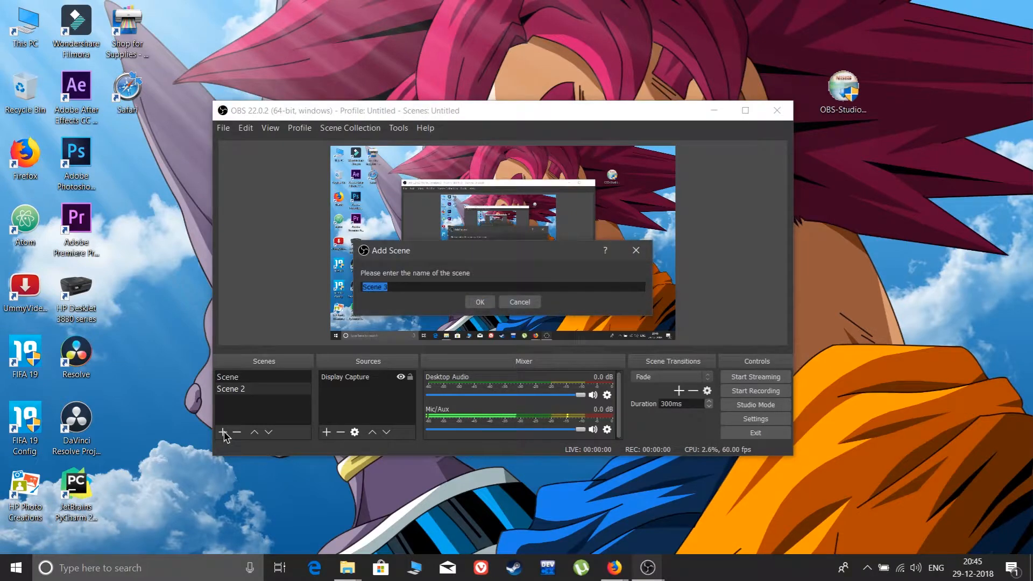
{"action": "left_click", "coordinate": [533, 306]}
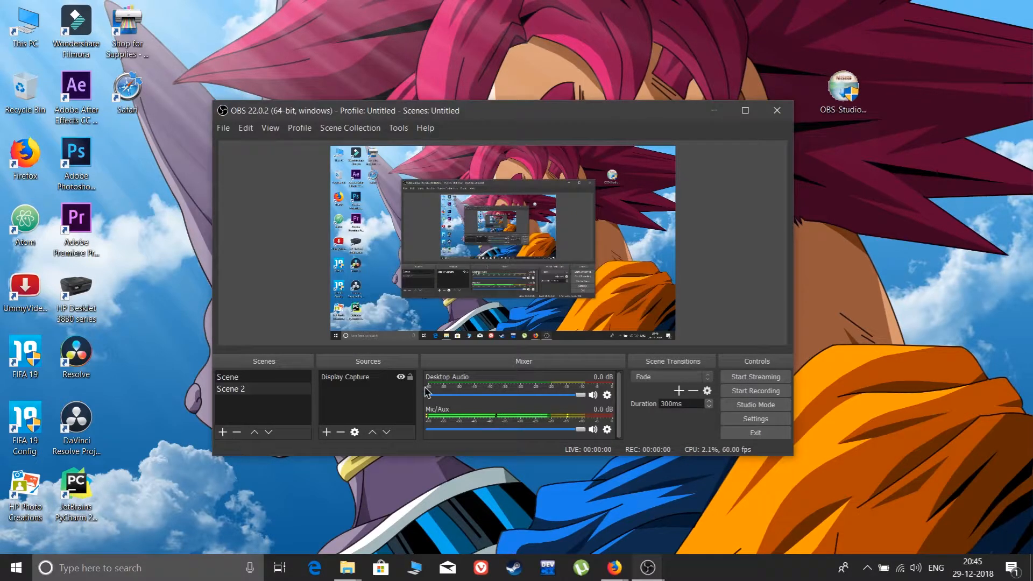
{"action": "left_click", "coordinate": [326, 432]}
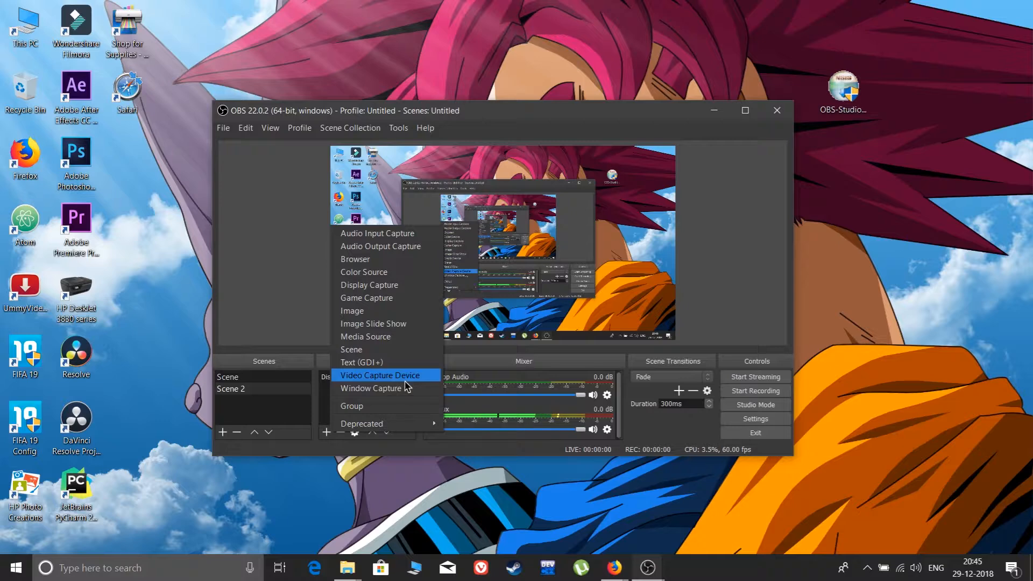
{"action": "left_click", "coordinate": [299, 293]}
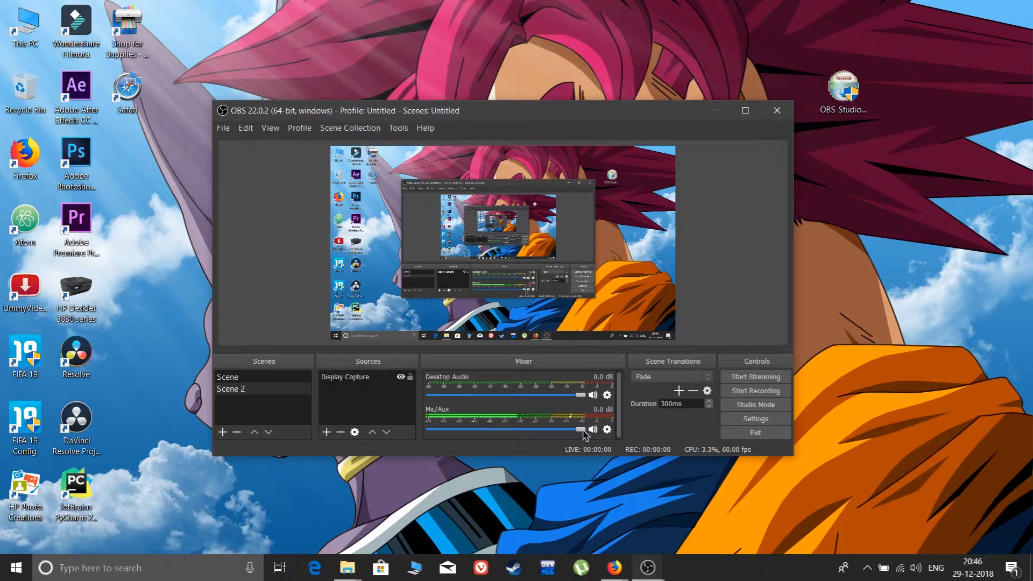
Push the Mic/Aux and Desktop Audio volumes to maximum and turn on Studio Mode.
{"action": "left_click_drag", "start_coordinate": [581, 430], "coordinate": [623, 433]}
{"action": "left_click_drag", "start_coordinate": [586, 397], "coordinate": [616, 401]}
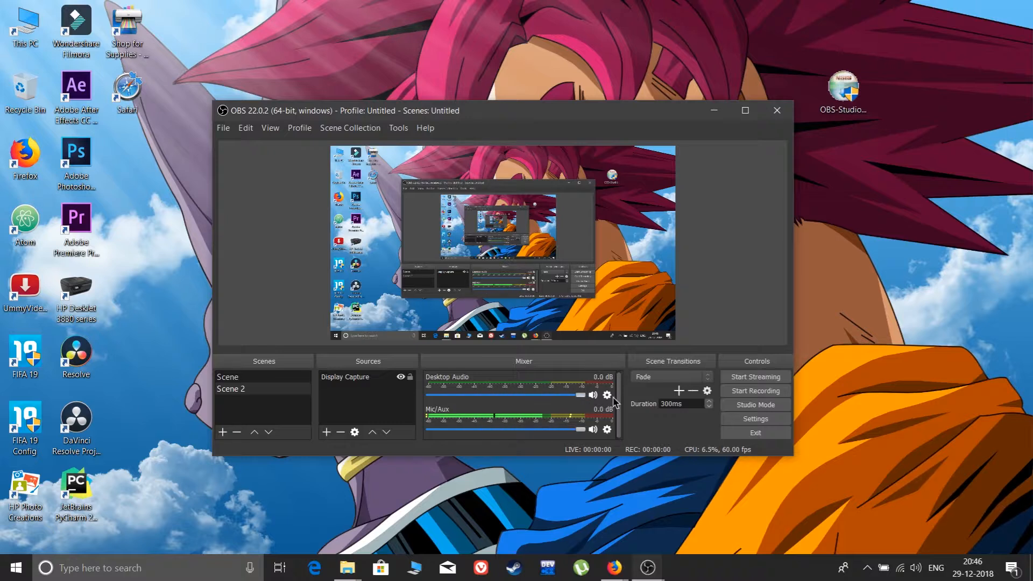
{"action": "left_click", "coordinate": [750, 407]}
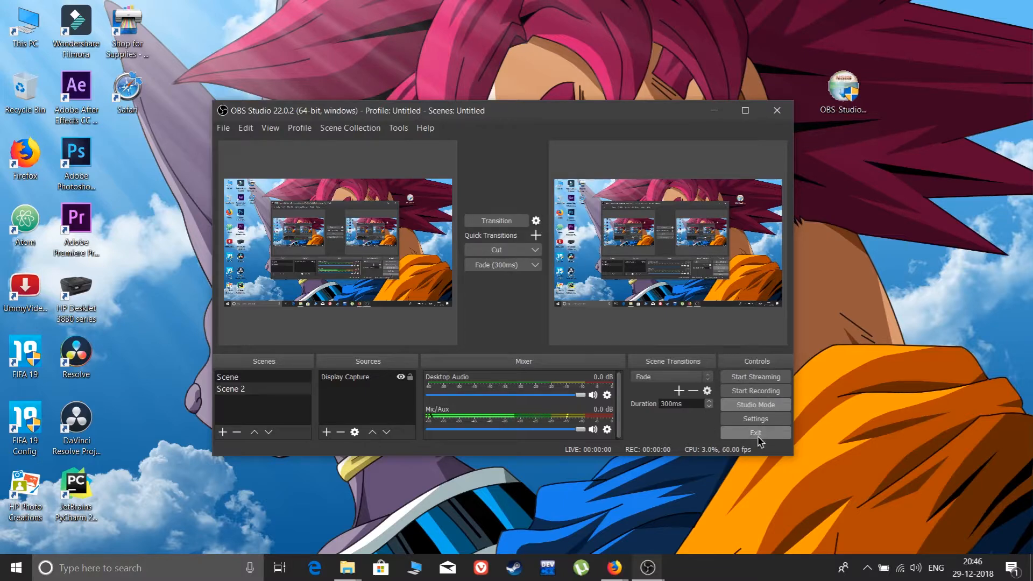
Reopen the settings to look at the hotkeys for starting and stopping recording, and close them without changes.
{"action": "left_click", "coordinate": [755, 419]}
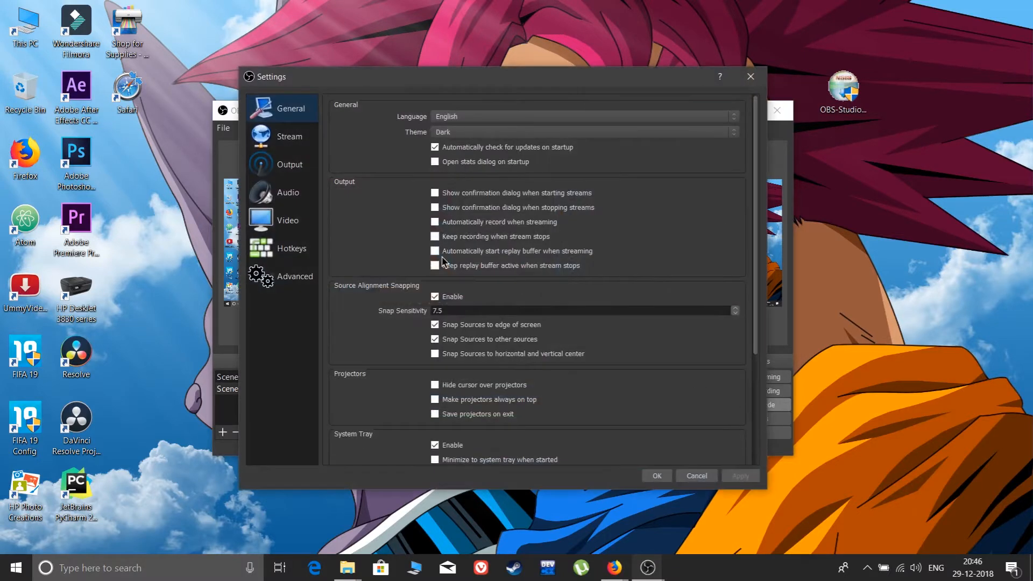
{"action": "left_click", "coordinate": [294, 275]}
{"action": "left_click", "coordinate": [290, 249]}
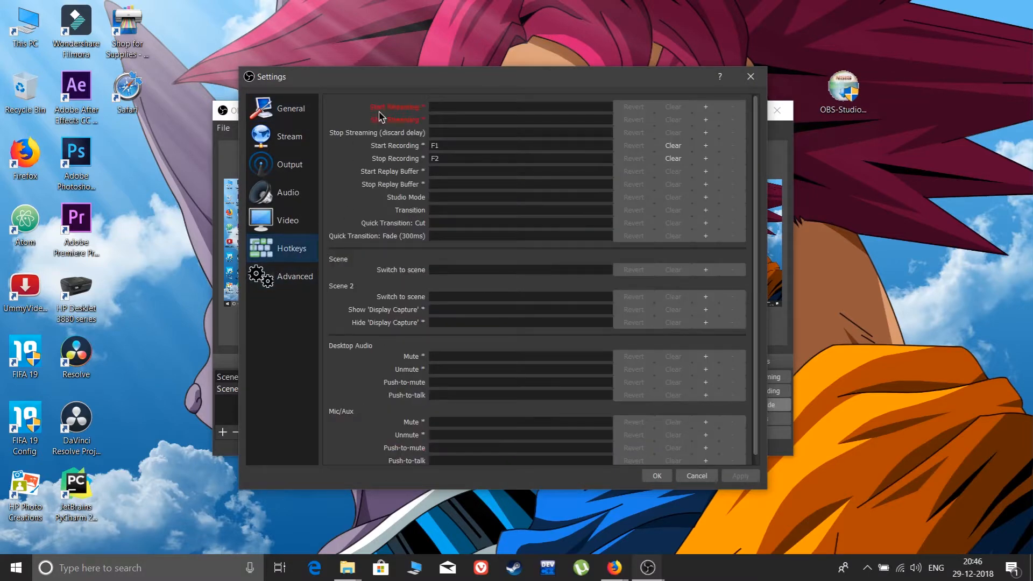
{"action": "left_click", "coordinate": [751, 79]}
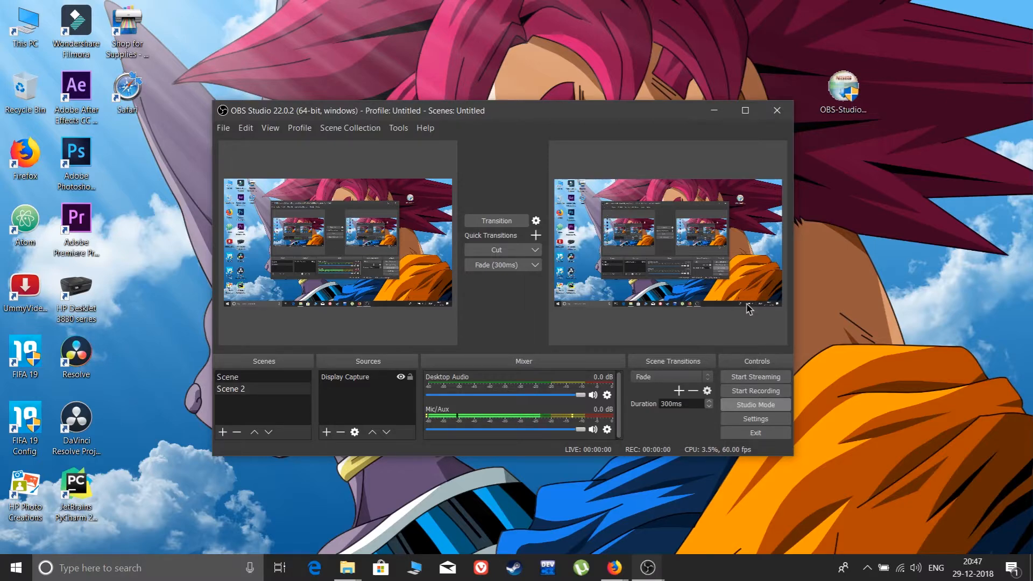
Start recording and push the Mic/Aux volume to maximum.
{"action": "left_click", "coordinate": [764, 393]}
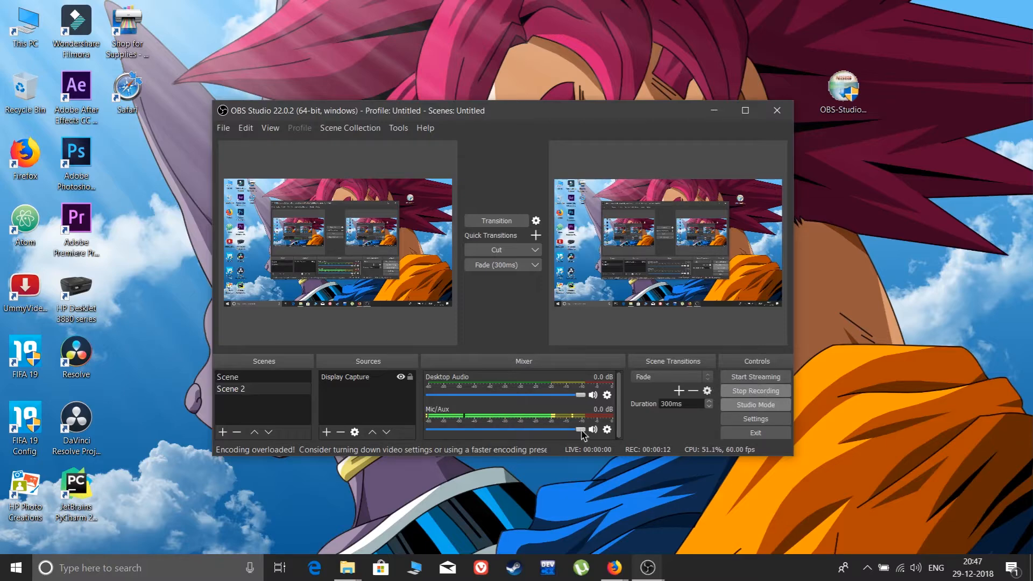
{"action": "mouse_move", "coordinate": [580, 430]}
{"action": "left_mouse_down"}
{"action": "mouse_move", "coordinate": [455, 429]}
{"action": "mouse_move", "coordinate": [597, 439]}
{"action": "left_mouse_up"}
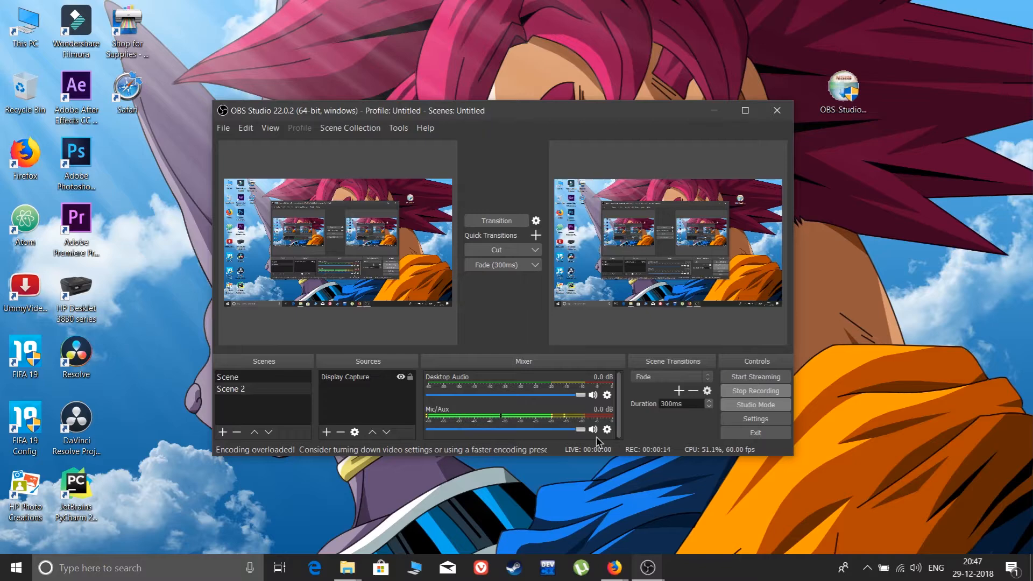